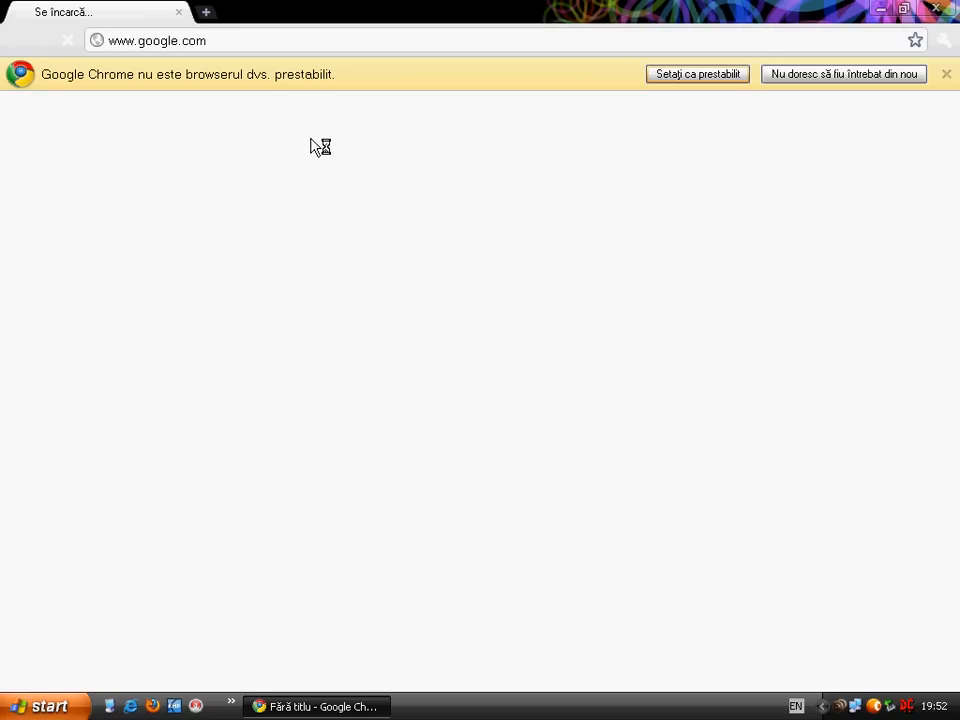
- Dismiss the default-browser notice, search Google for "pizap" and open the piZap photo editor website
mouse_move(661, 8)
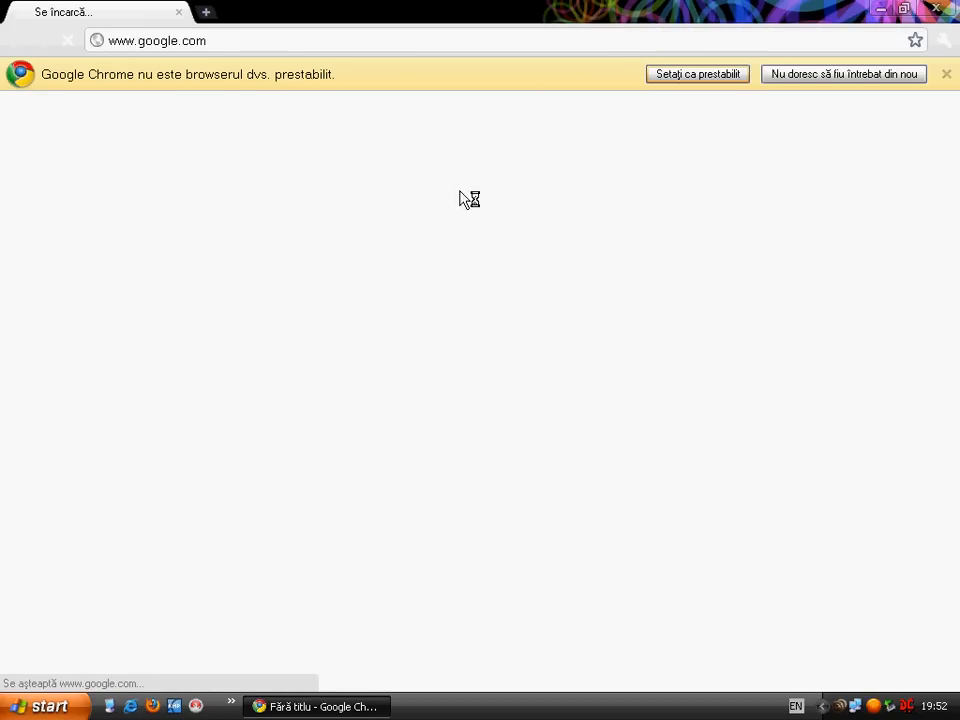
click(946, 74)
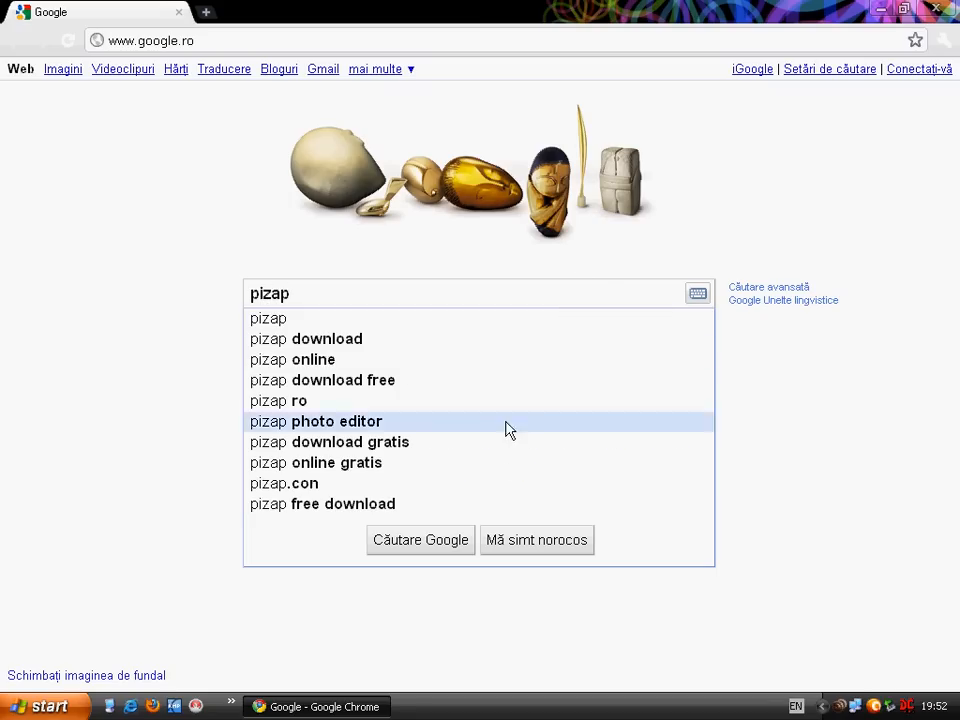
click(469, 322)
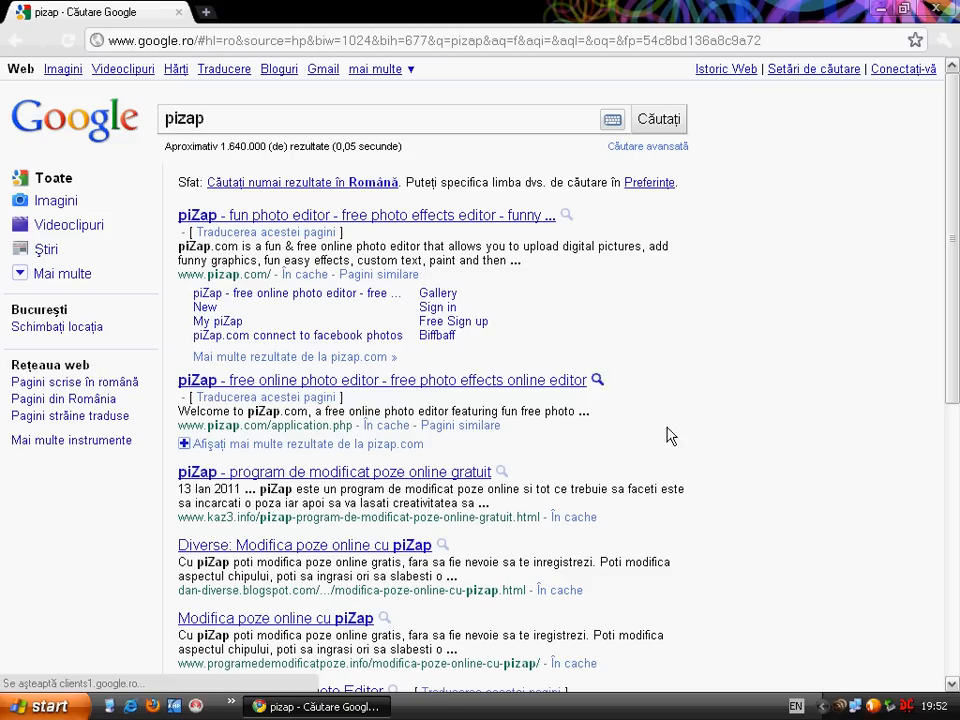
click(326, 220)
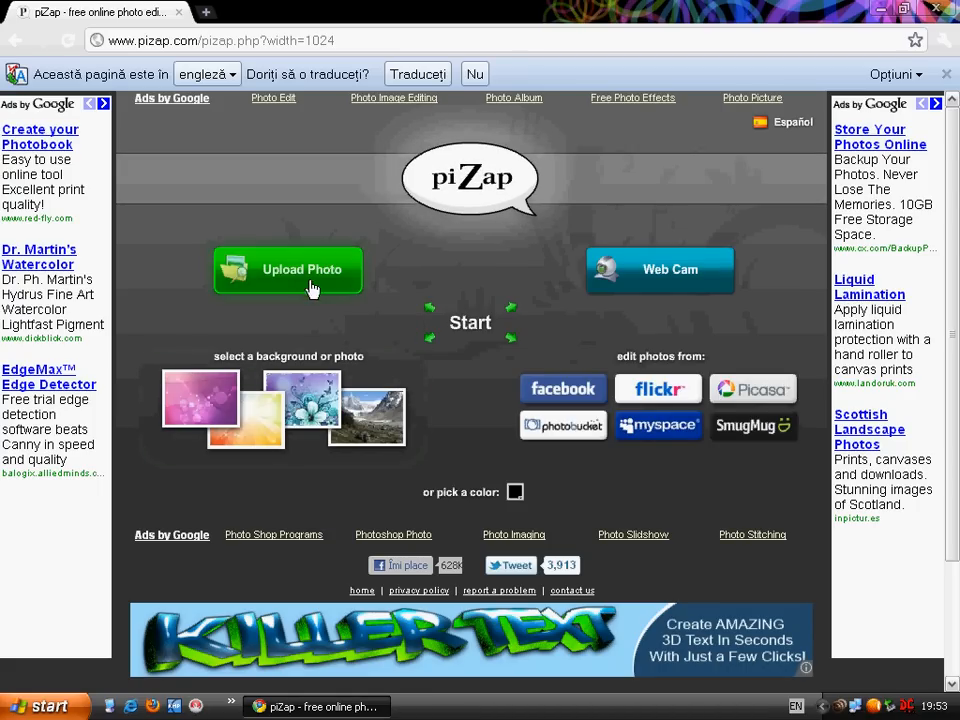
- Start a picture with the blue four-petal flower design as its background, and decline the page translation offer
click(322, 420)
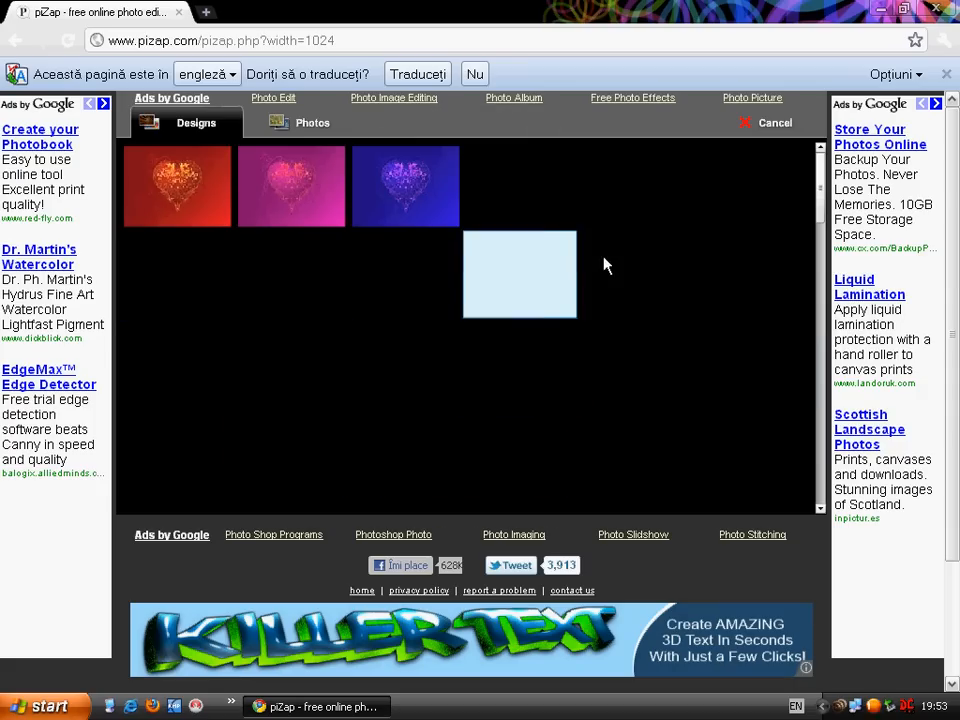
scroll(810, 430, down, 5)
drag(820, 355, 797, 300)
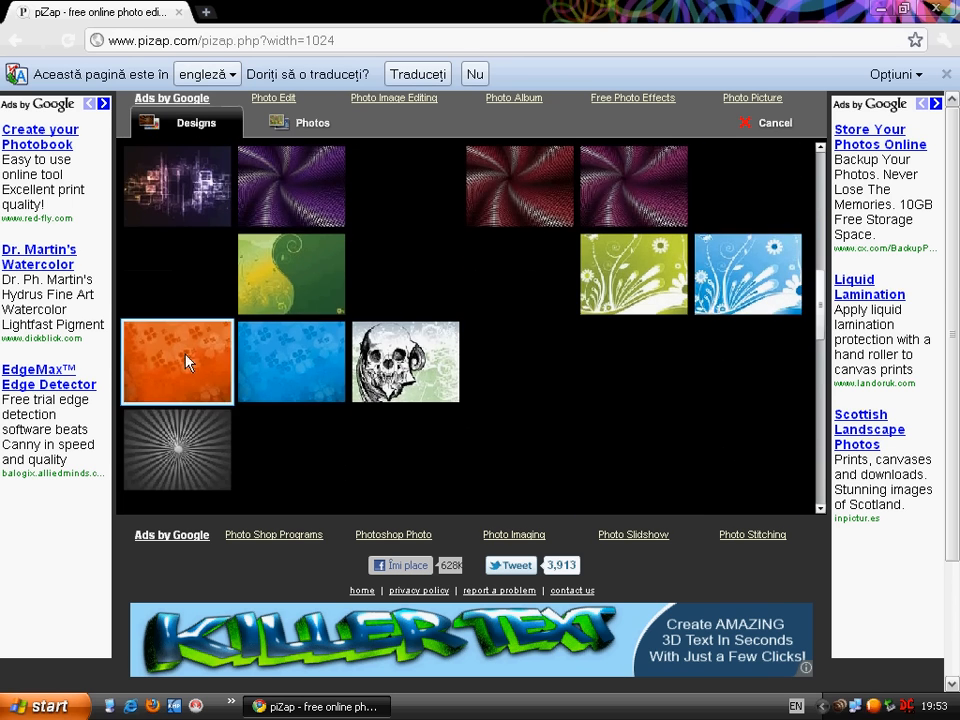
click(282, 367)
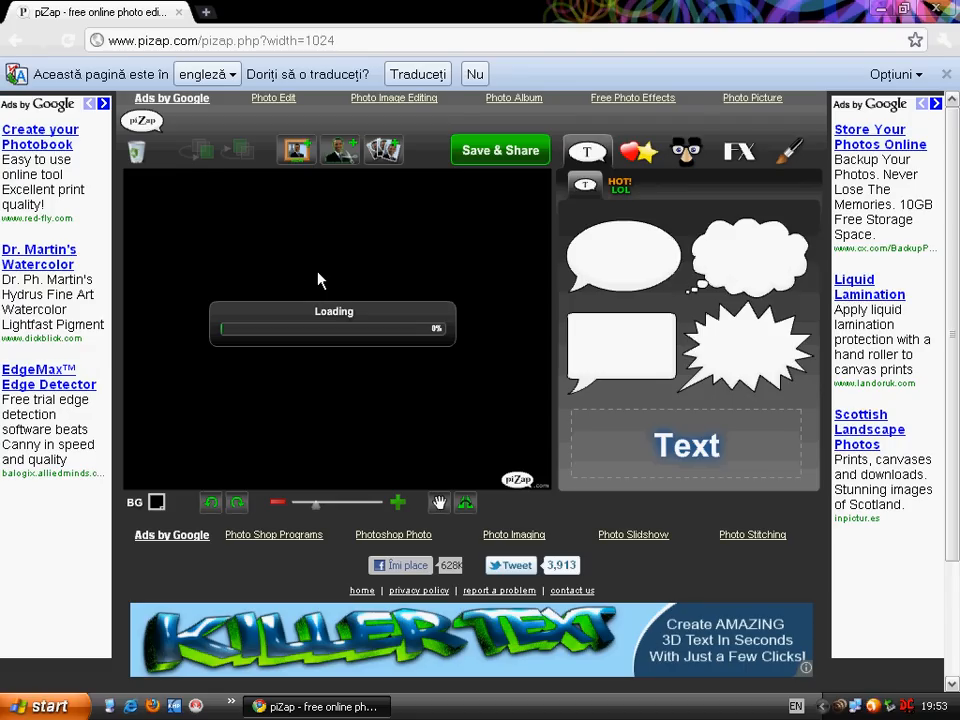
click(475, 74)
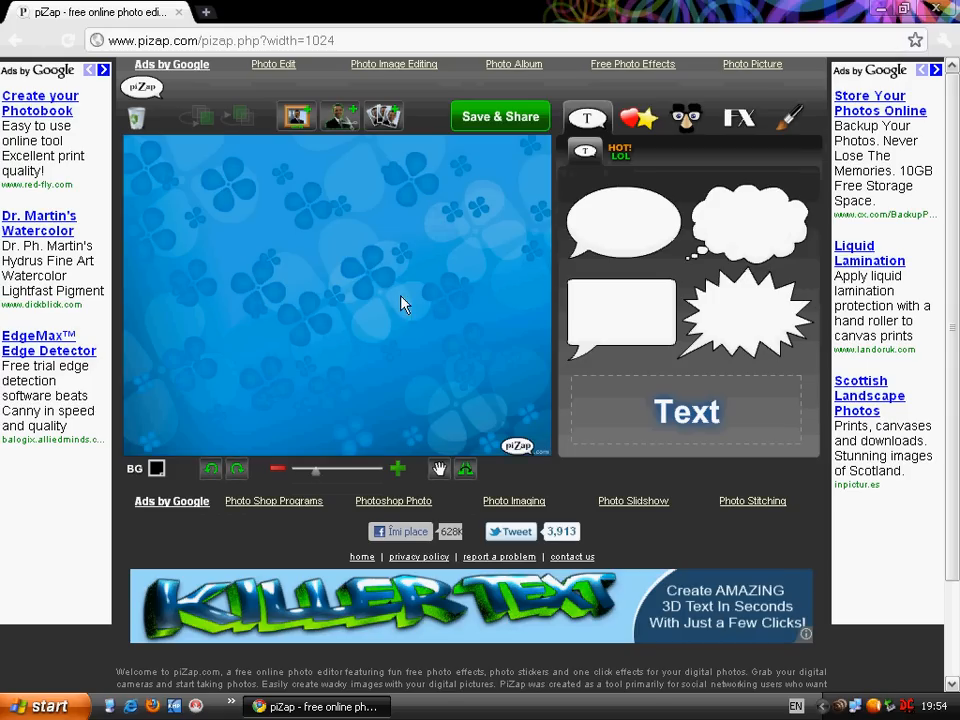
- Begin uploading an additional photo and browse to the Cu MyNe folder within POZE, PozE 01 on drive D
click(384, 120)
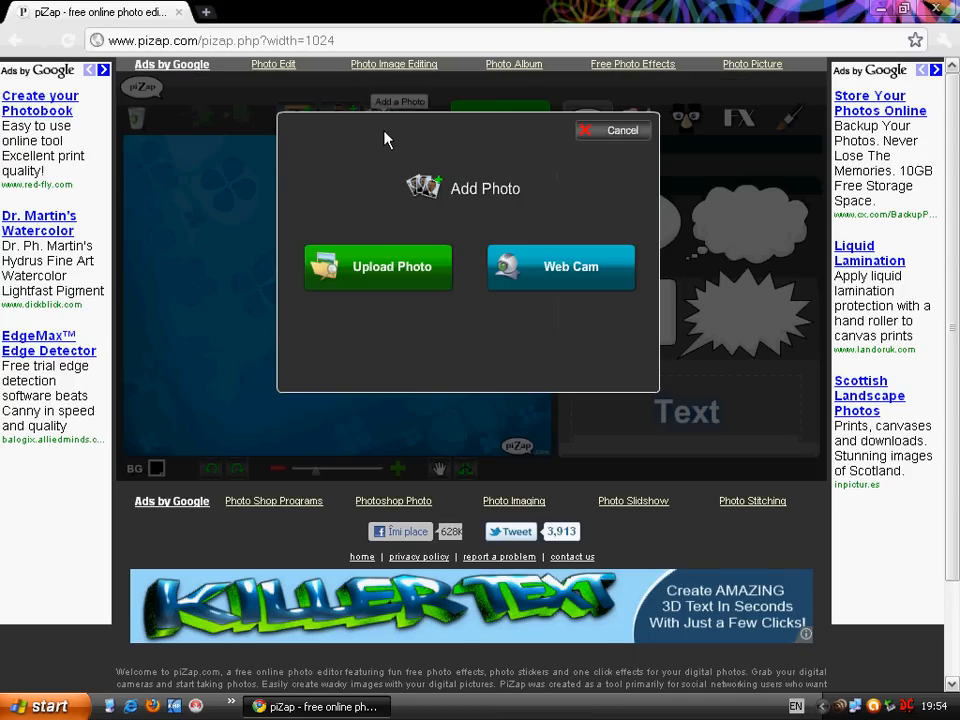
click(375, 278)
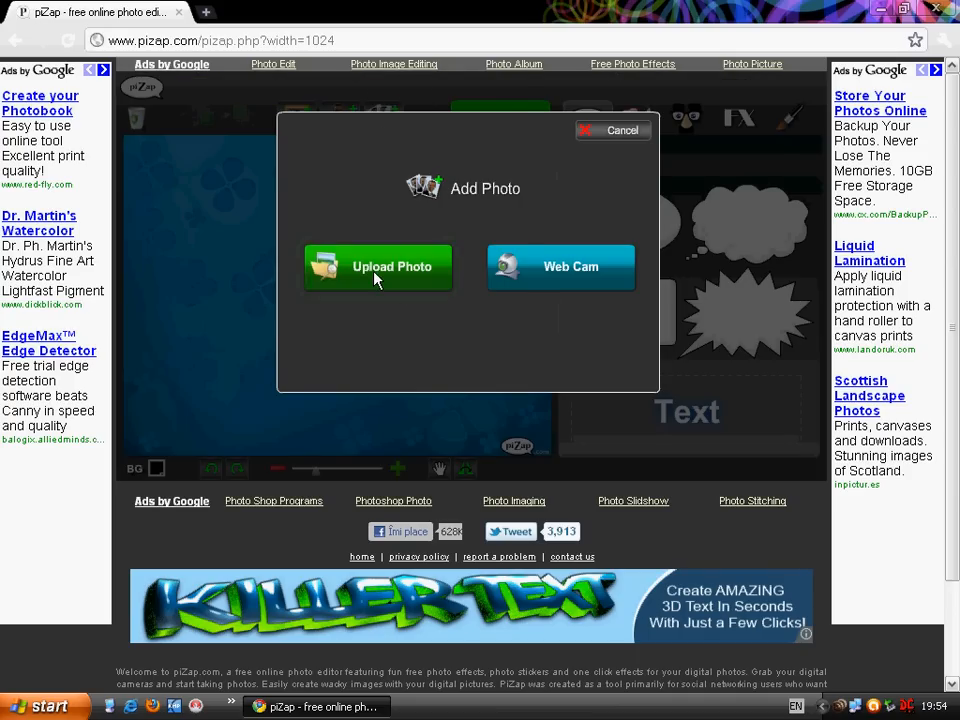
click(65, 298)
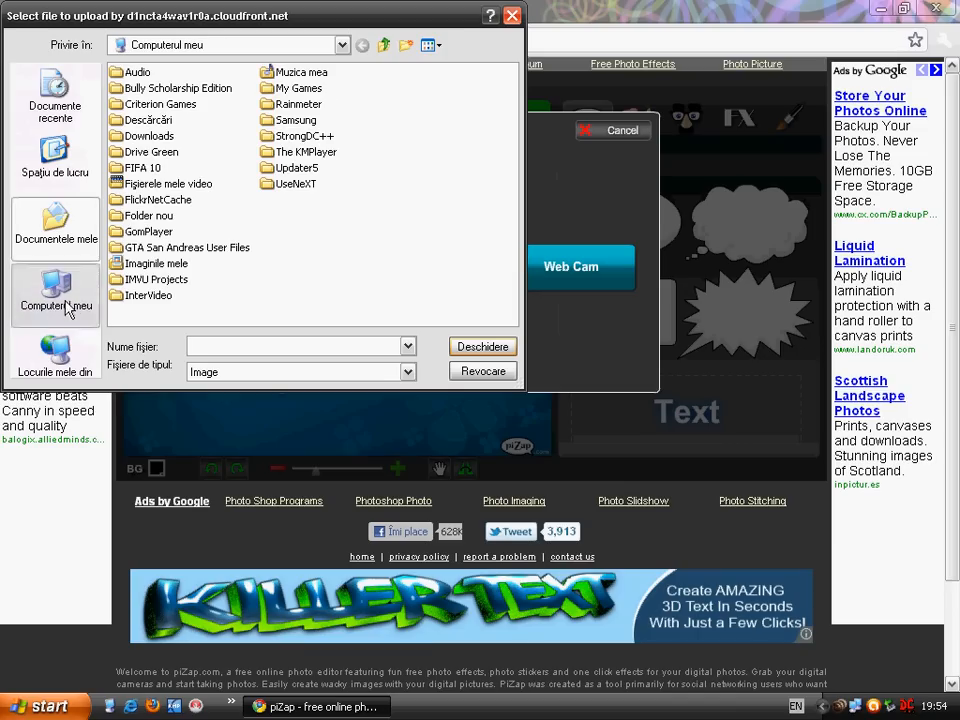
double_click(127, 84)
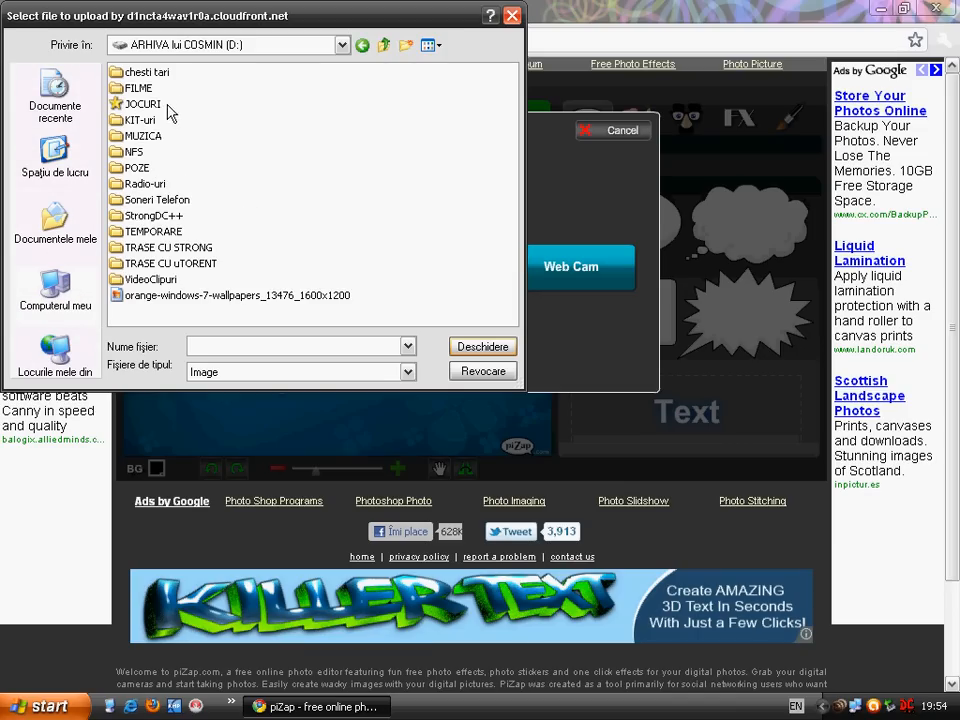
double_click(137, 168)
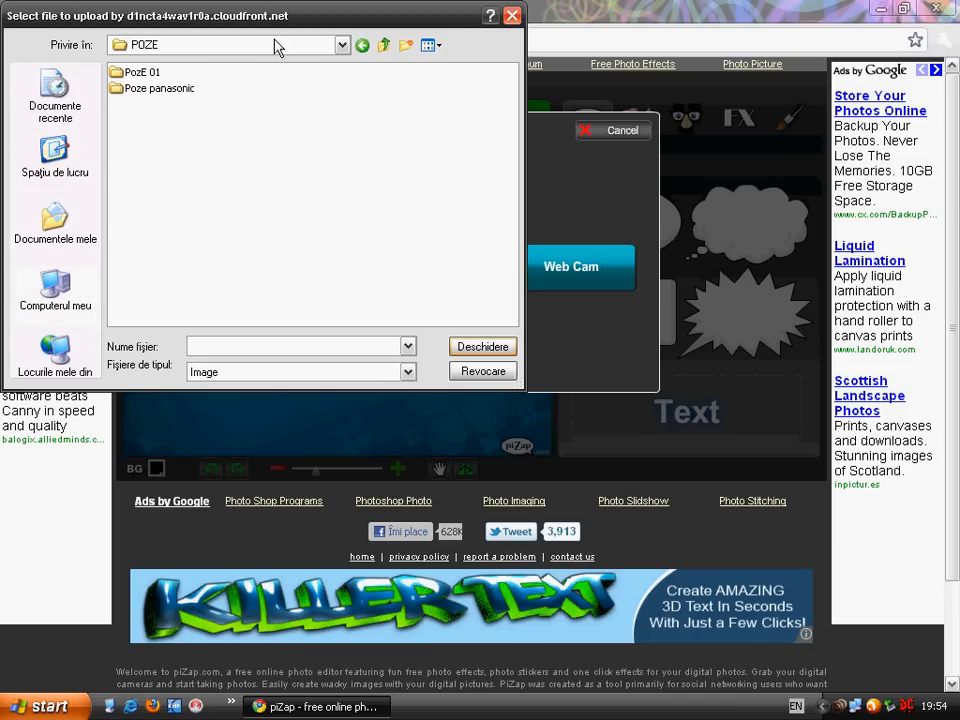
double_click(138, 74)
double_click(145, 72)
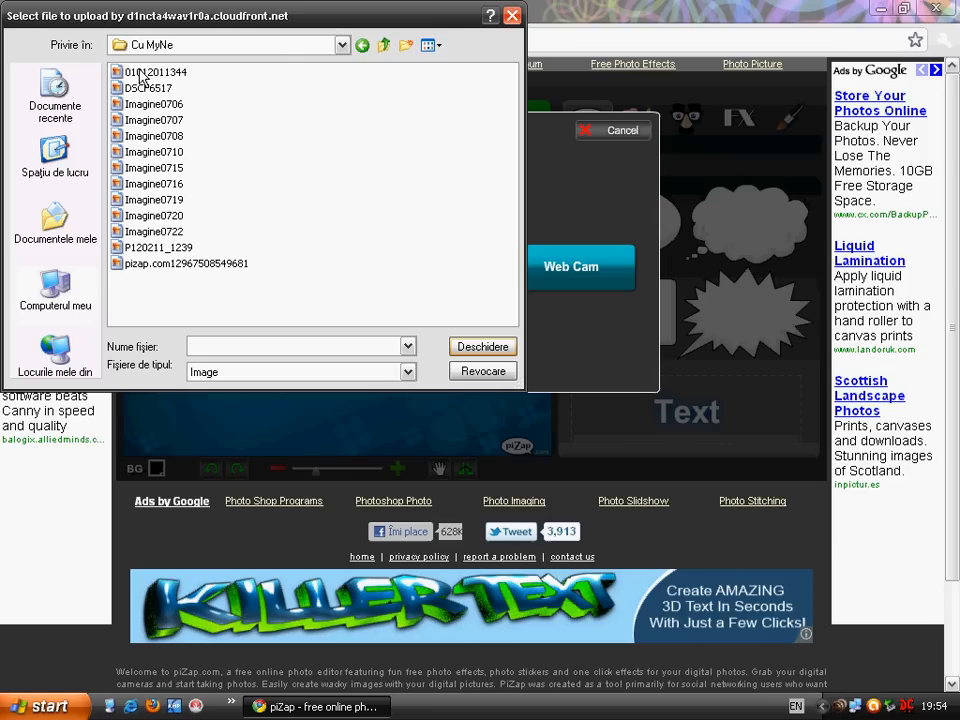
- Display the folder's images as thumbnails and add the photo Imagine0710 to the canvas
click(430, 45)
click(450, 66)
drag(510, 120, 507, 150)
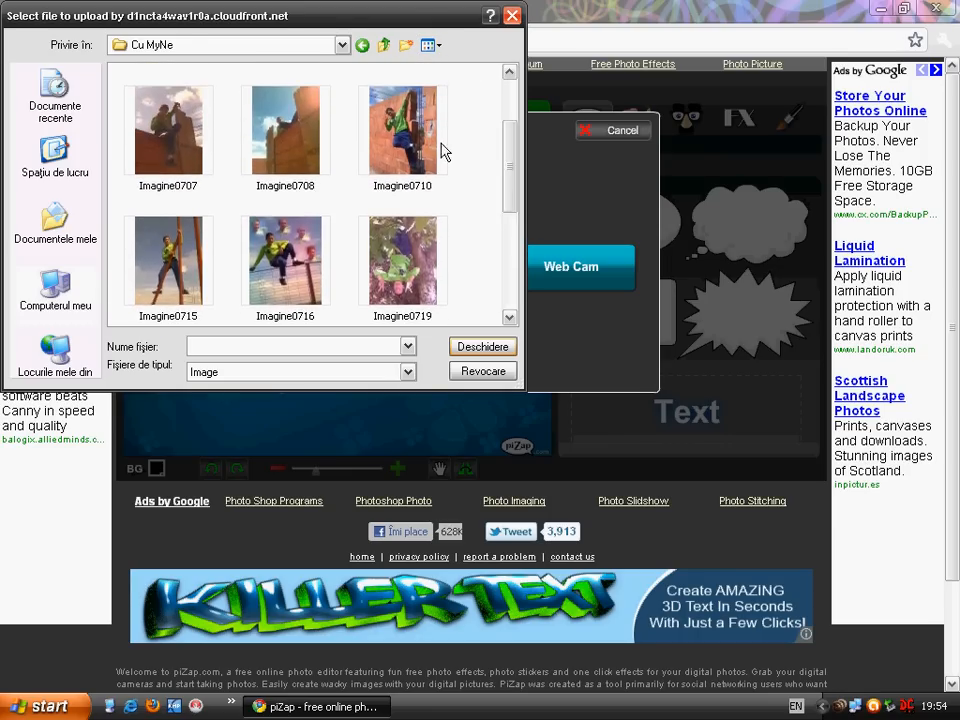
double_click(420, 145)
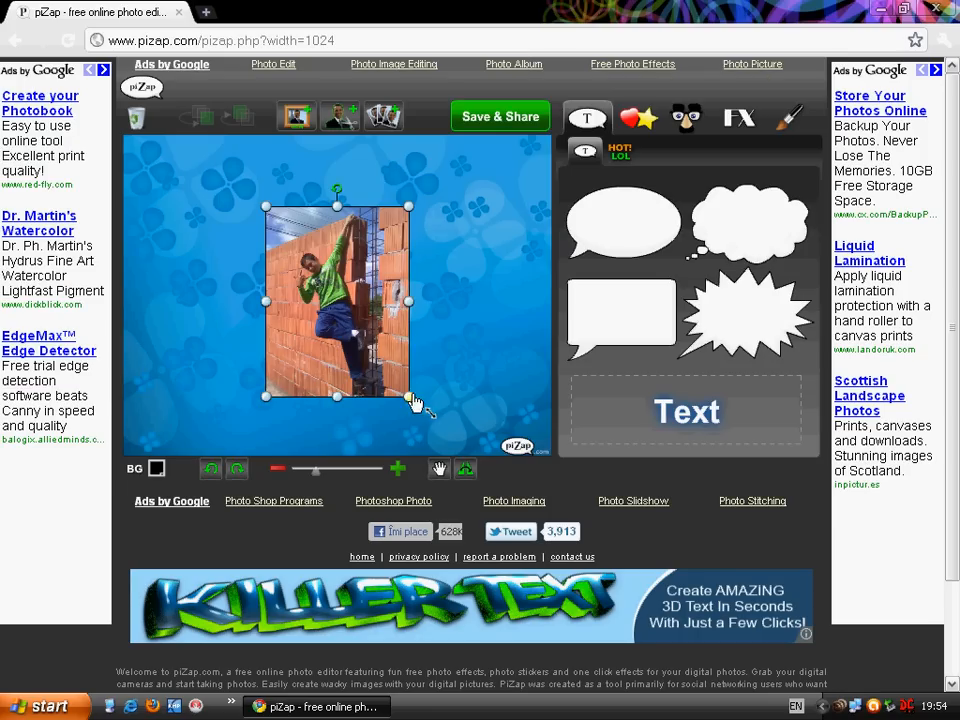
- Enlarge the added photo, tilt it counter-clockwise and place it against the canvas's left edge
mouse_move(422, 410)
mouse_down()
mouse_move(439, 454)
mouse_move(430, 425)
mouse_up()
drag(337, 160, 232, 210)
click(238, 284)
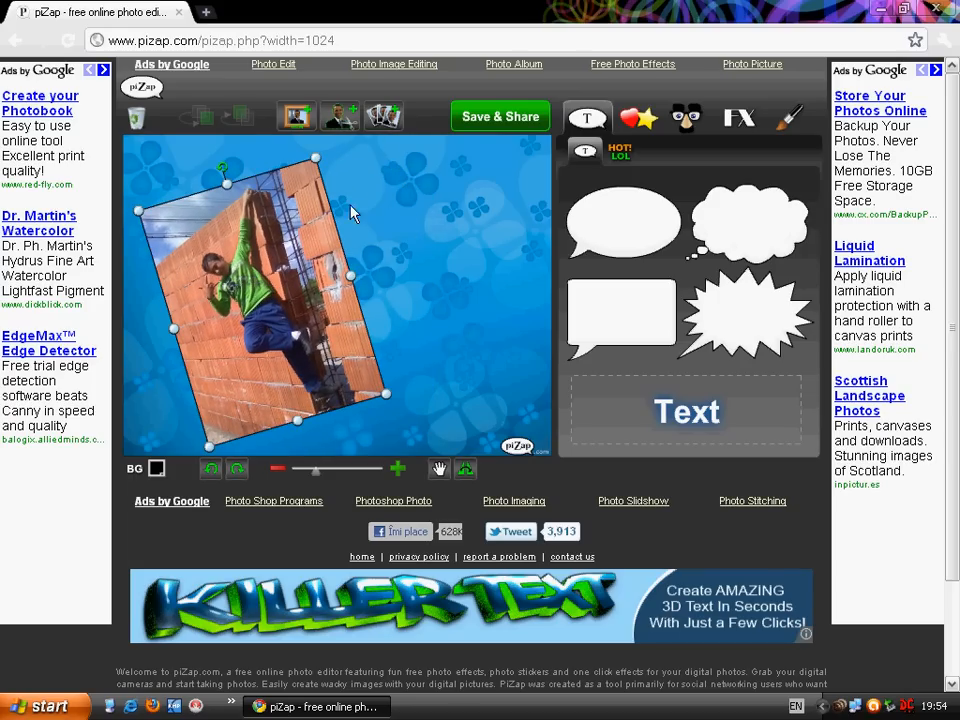
drag(343, 214, 278, 215)
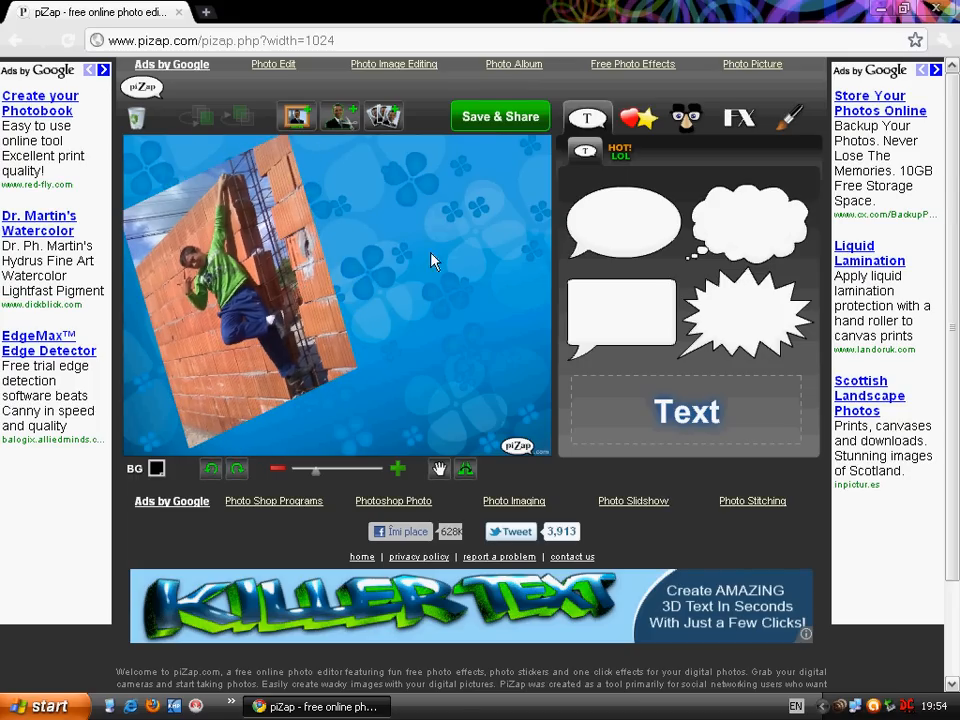
- Delete the tilted photo from the canvas
click(160, 205)
click(136, 117)
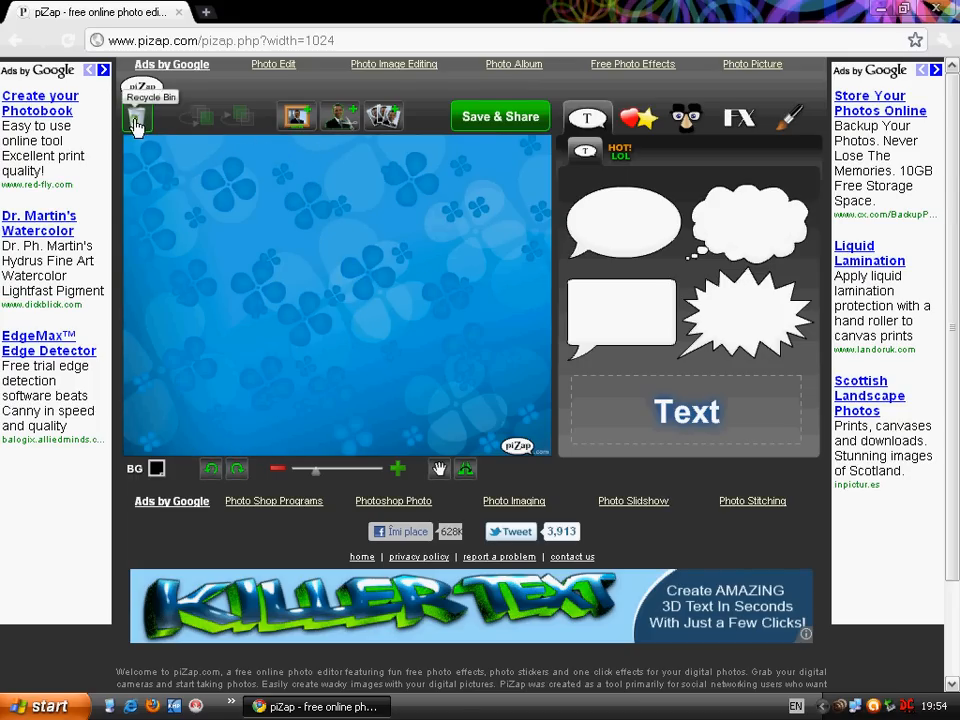
- Upload the photo Imagine0710 from the Cu MyNe folder into the Cut Out Tool
click(347, 120)
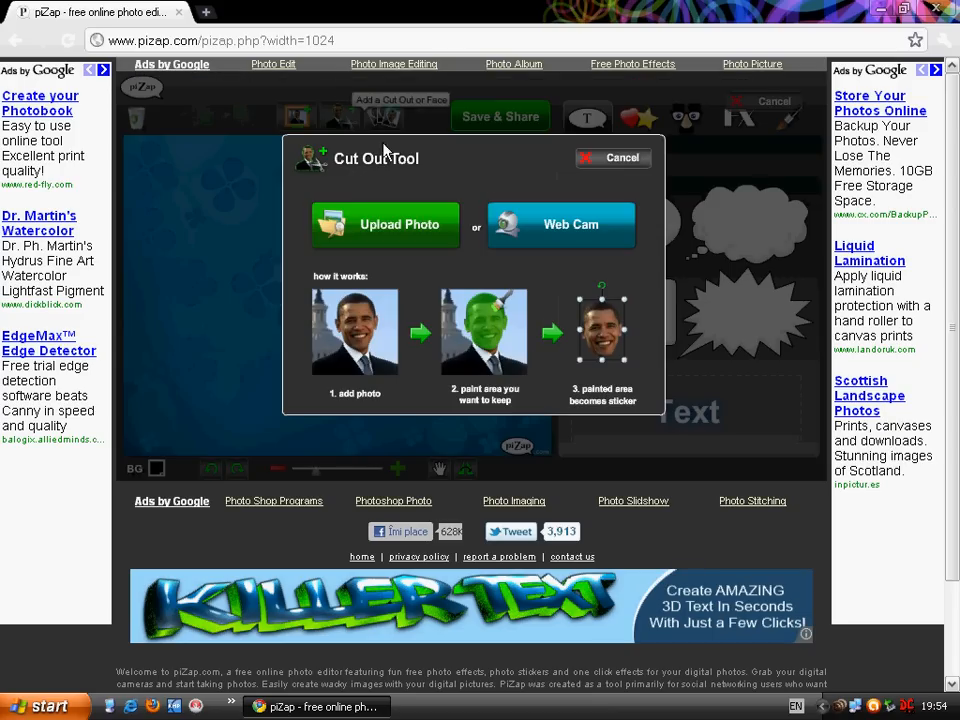
click(436, 226)
click(438, 46)
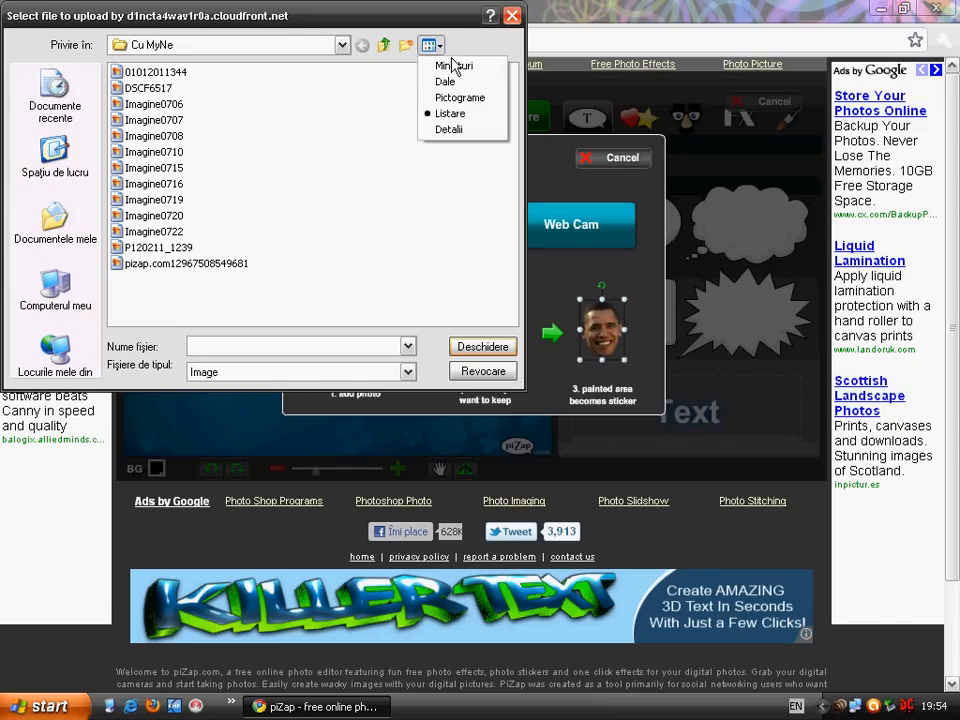
click(453, 66)
drag(508, 110, 506, 160)
key(Escape)
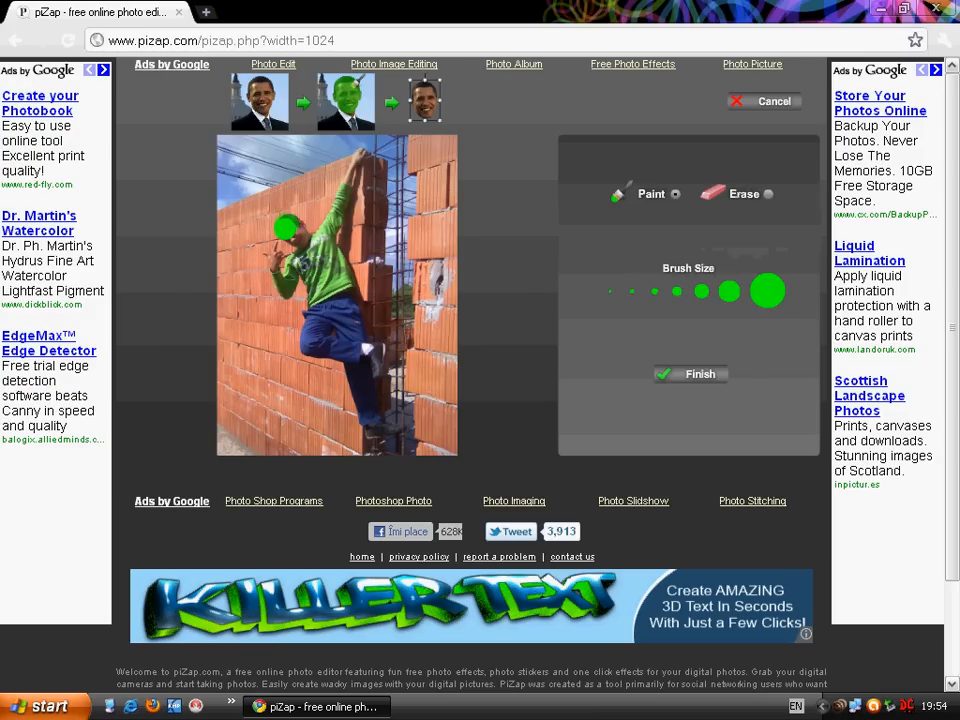
- Cut out the boy by painting over his whole body and erasing the excess mask beside his legs
mouse_move(286, 228)
mouse_down()
mouse_move(329, 275)
mouse_move(287, 230)
mouse_move(300, 260)
mouse_move(284, 285)
mouse_move(279, 275)
mouse_move(275, 250)
mouse_move(285, 245)
mouse_move(285, 263)
mouse_move(307, 268)
mouse_move(317, 300)
mouse_move(309, 342)
mouse_move(342, 347)
mouse_move(327, 290)
mouse_move(329, 310)
mouse_move(313, 313)
mouse_move(315, 250)
mouse_move(362, 152)
mouse_move(325, 243)
mouse_move(354, 315)
mouse_move(365, 411)
mouse_move(329, 387)
mouse_move(388, 405)
mouse_move(323, 379)
mouse_move(400, 425)
mouse_move(377, 366)
mouse_up()
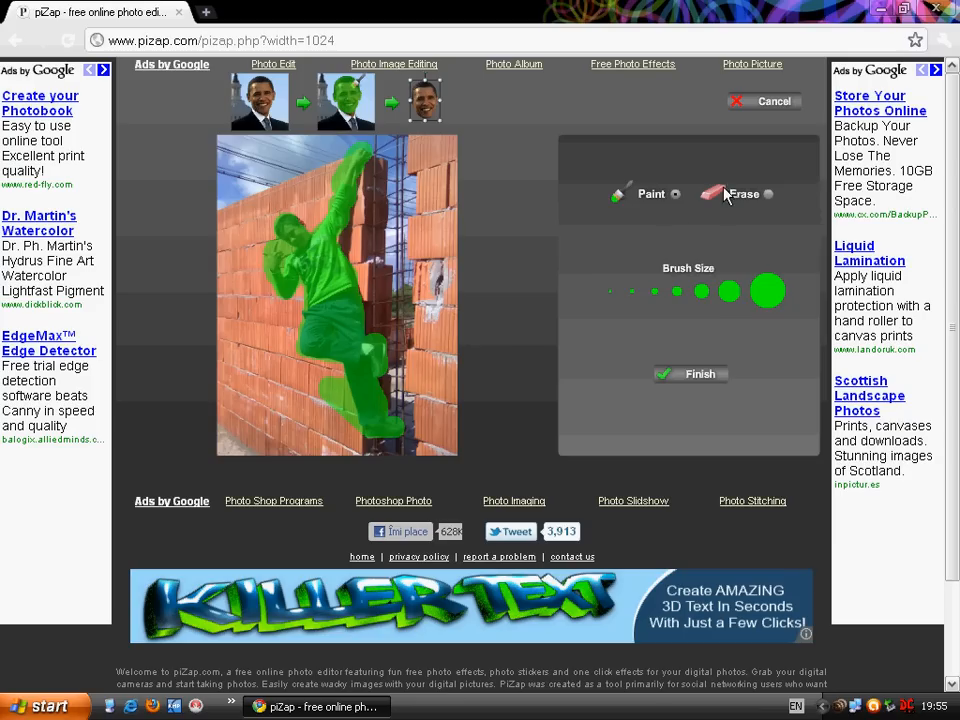
click(768, 194)
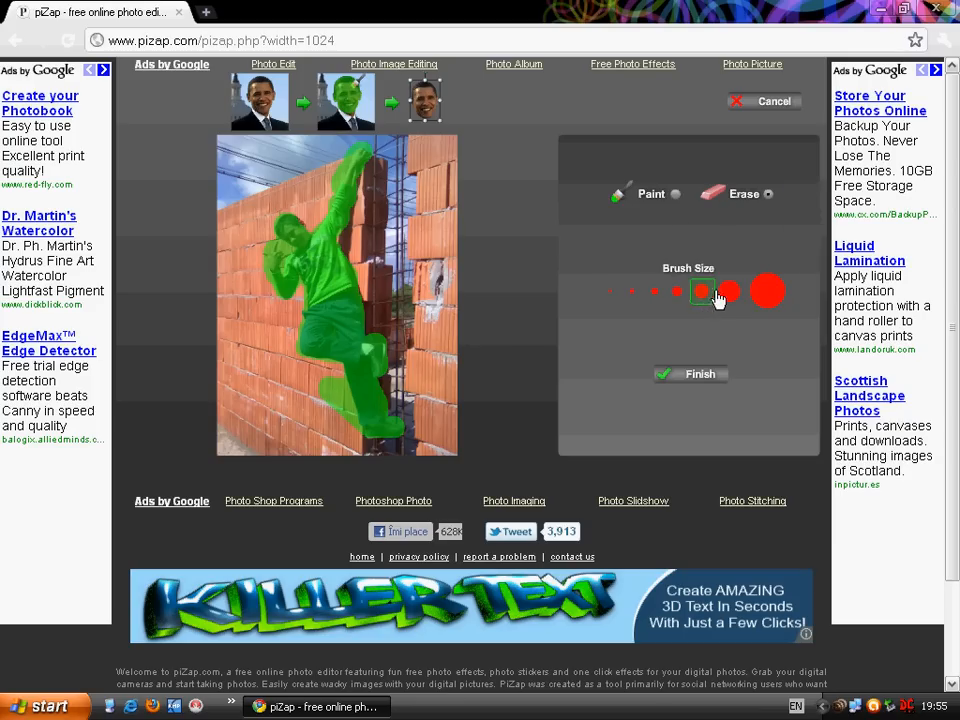
mouse_move(304, 382)
mouse_down()
mouse_move(326, 379)
mouse_move(340, 390)
mouse_up()
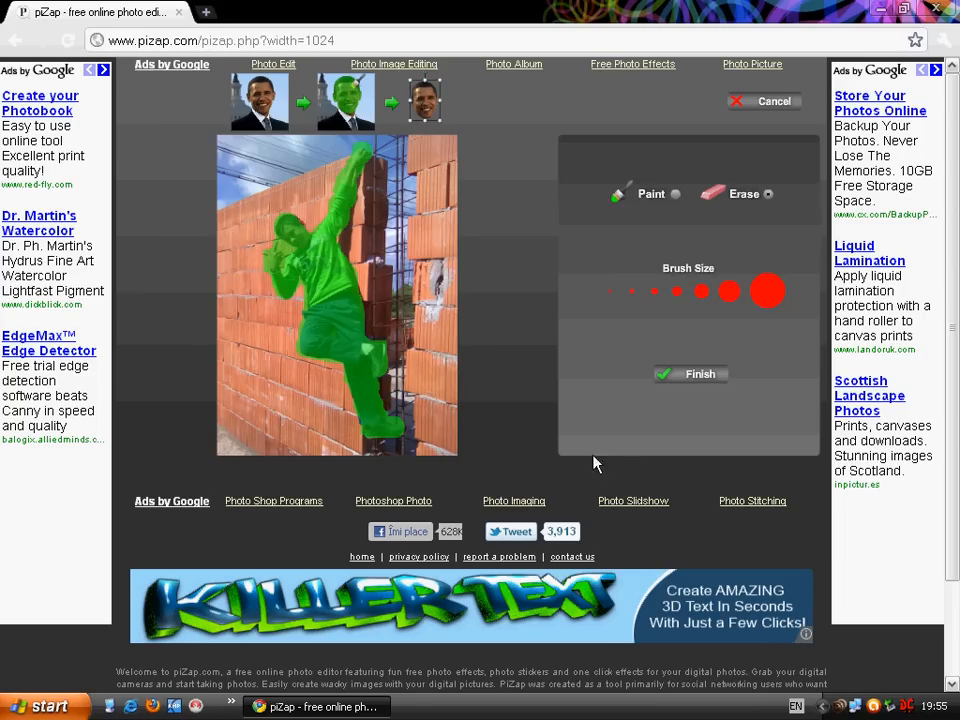
click(690, 374)
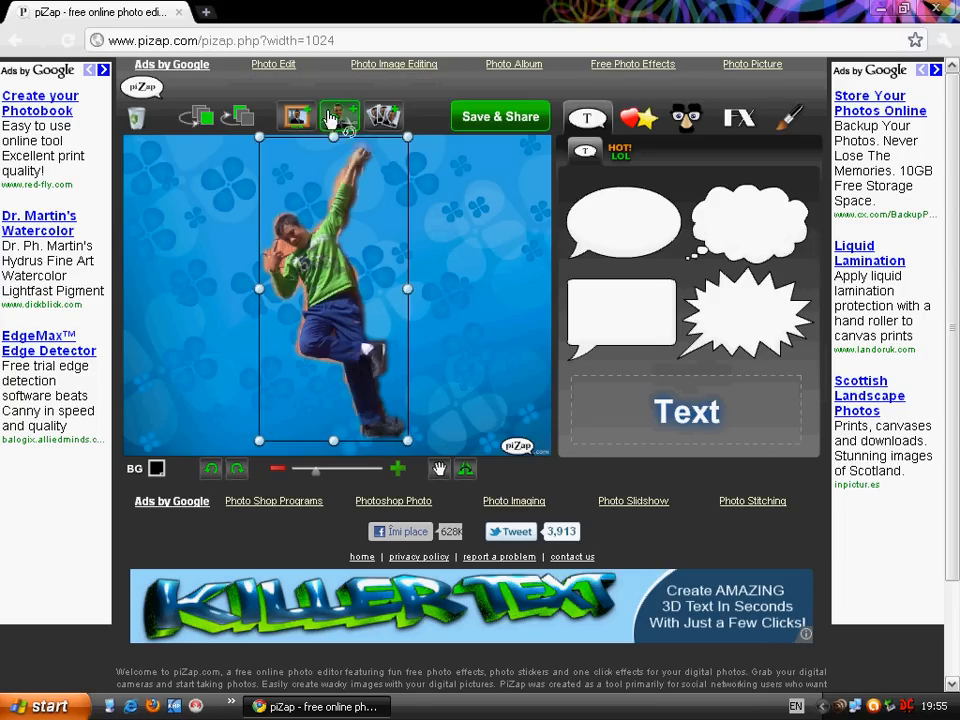
- Shrink the boy's cut-out slightly and move it to the left side of the blue background
drag(334, 136, 334, 160)
drag(370, 300, 306, 302)
click(397, 312)
mouse_move(239, 278)
mouse_down()
mouse_move(245, 285)
mouse_move(221, 281)
mouse_up()
click(215, 166)
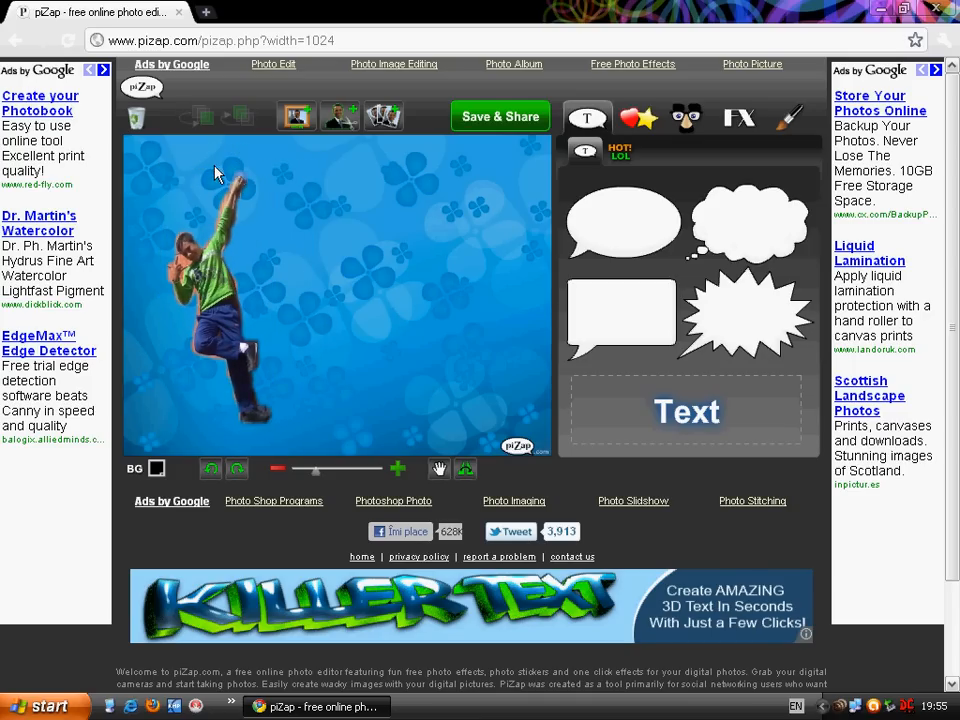
- Apply the dark blue floral oval border and shift the boy's cut-out inward so it sits inside the frame
click(294, 117)
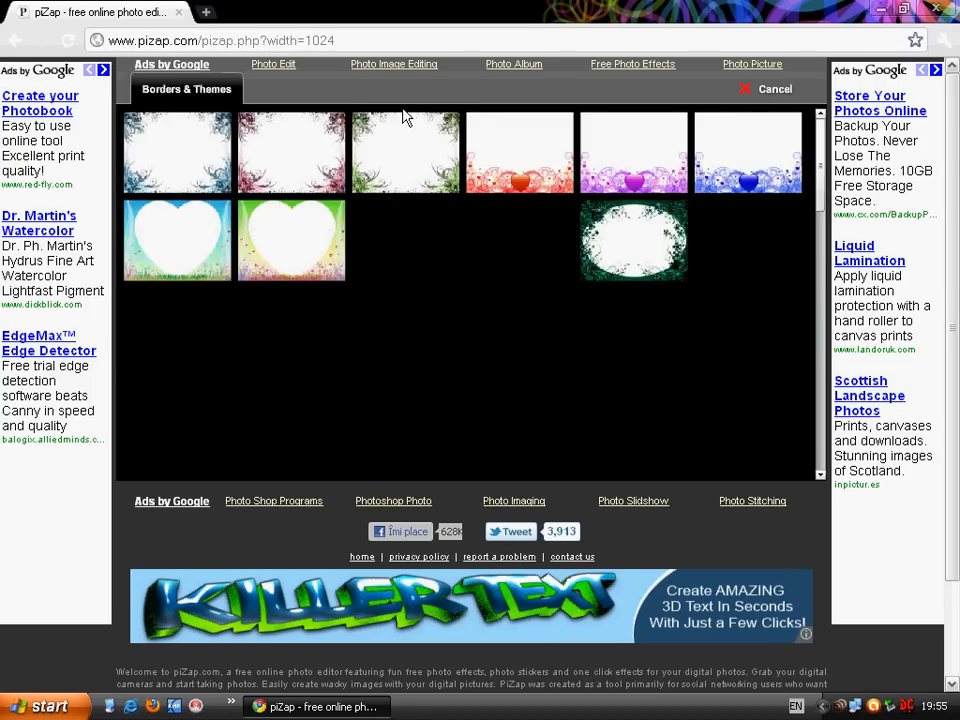
scroll(822, 173, up, 1)
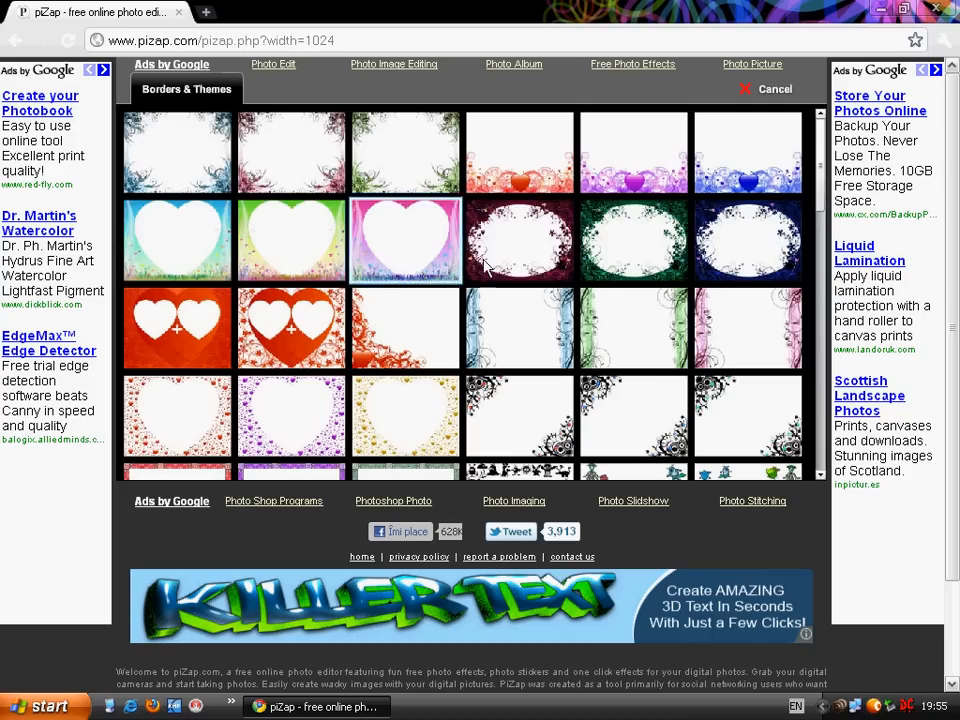
click(553, 188)
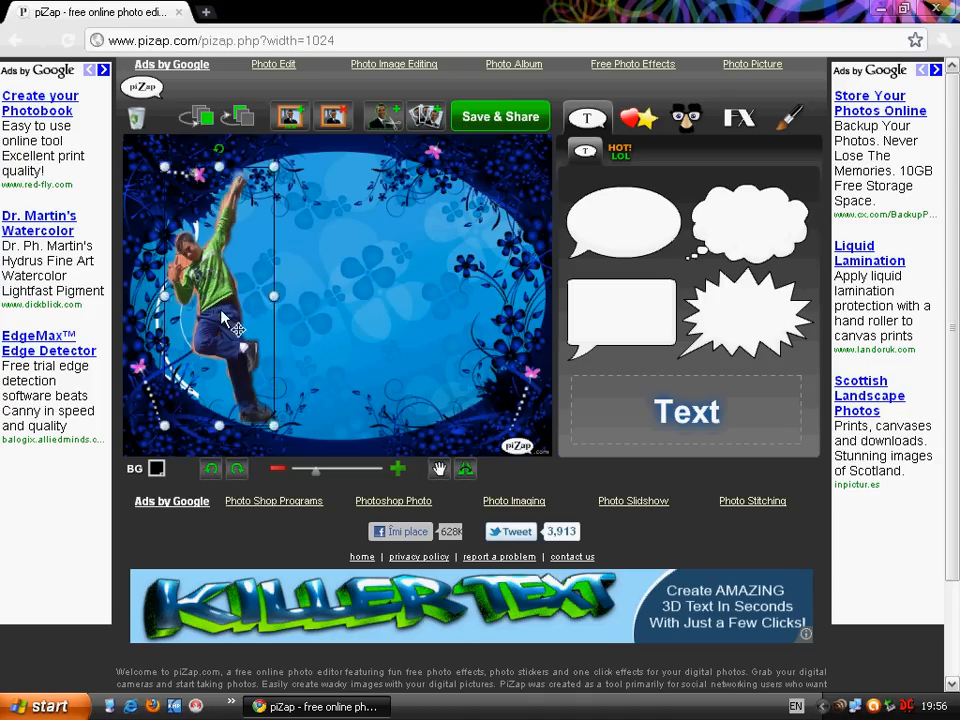
drag(225, 317, 310, 312)
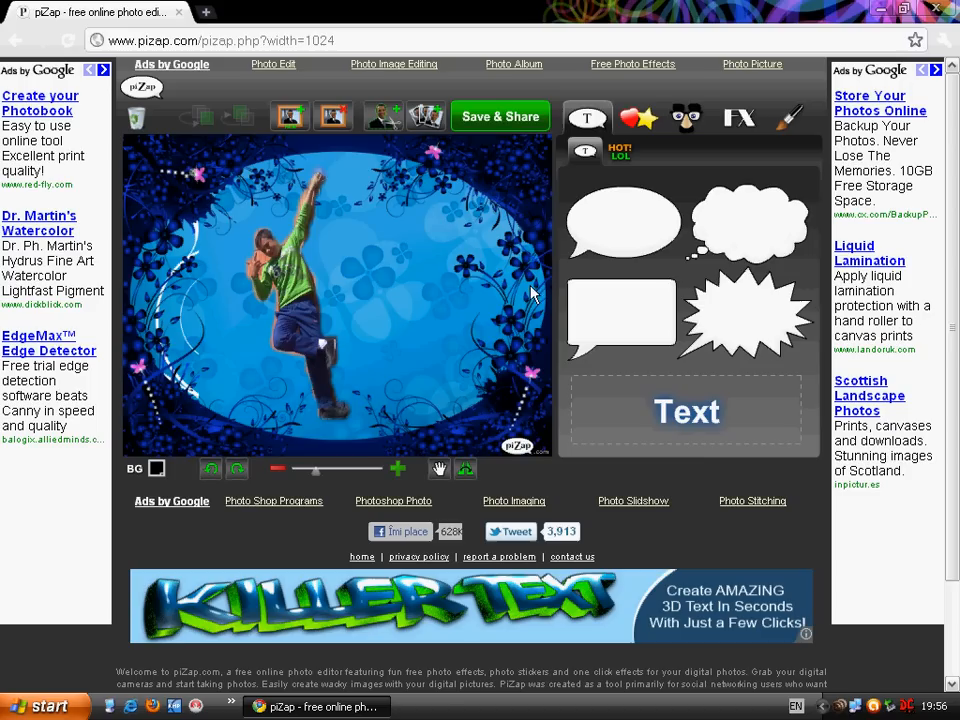
- Add a plain text caption to the picture and enter the boy's first name
click(738, 118)
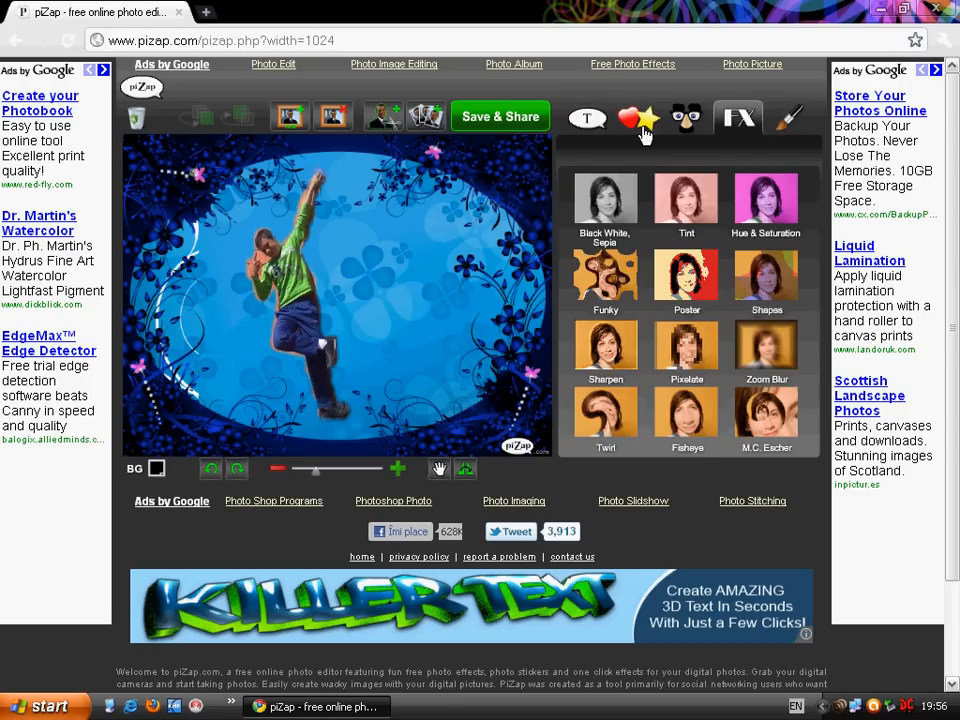
click(585, 119)
click(688, 410)
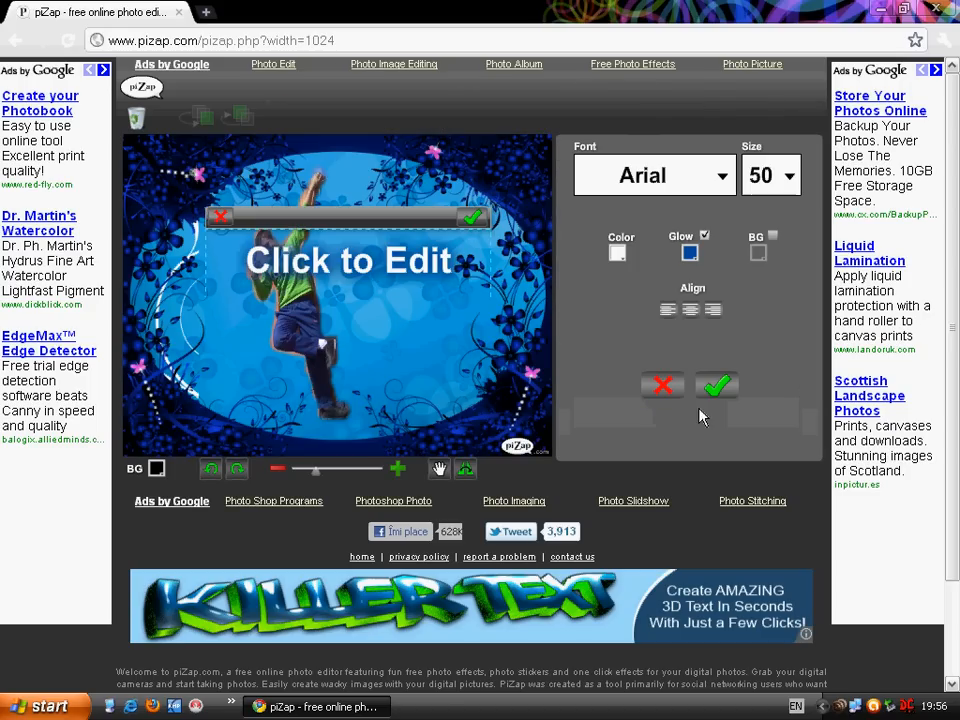
drag(363, 218, 399, 208)
click(399, 253)
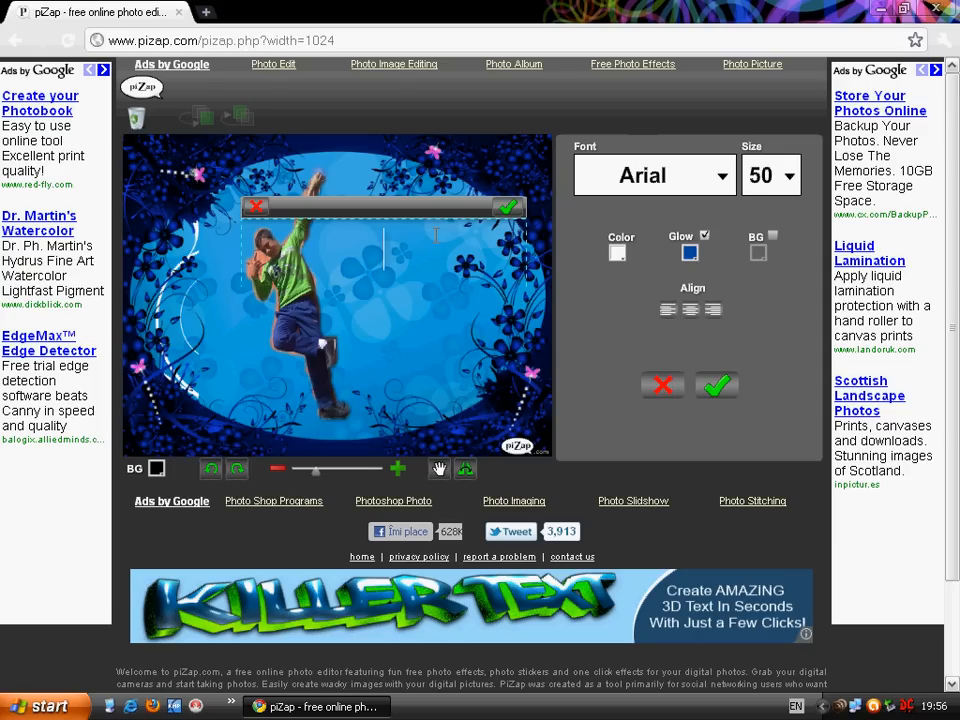
text(Cosmin)
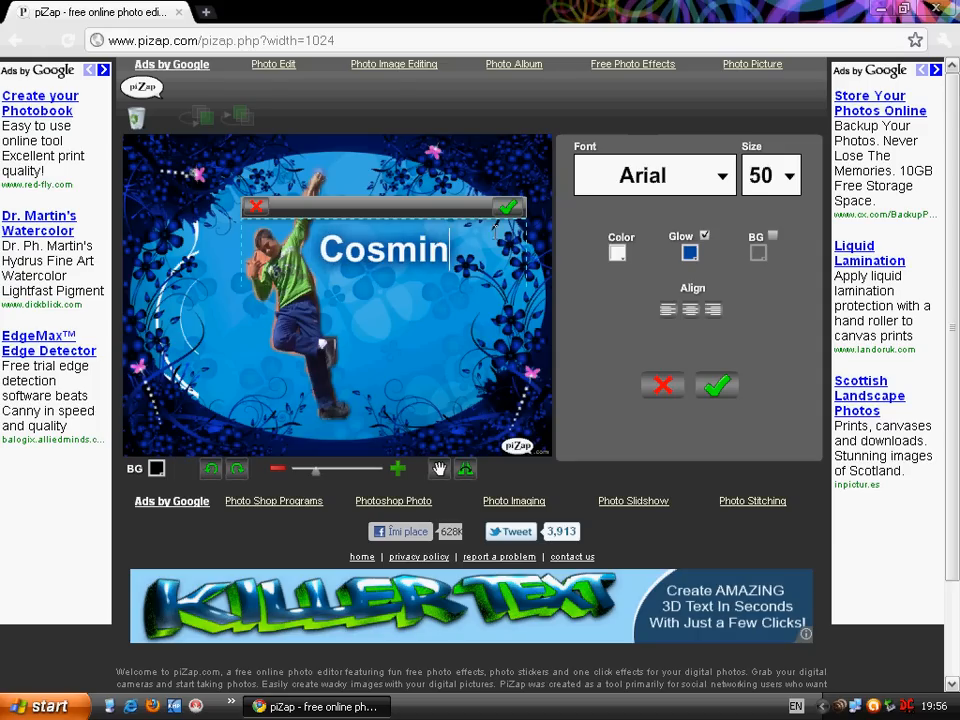
- Change the name caption's font to the outlined bubble-letter style below Fancy Pants and shift the caption slightly away from the boy
click(720, 175)
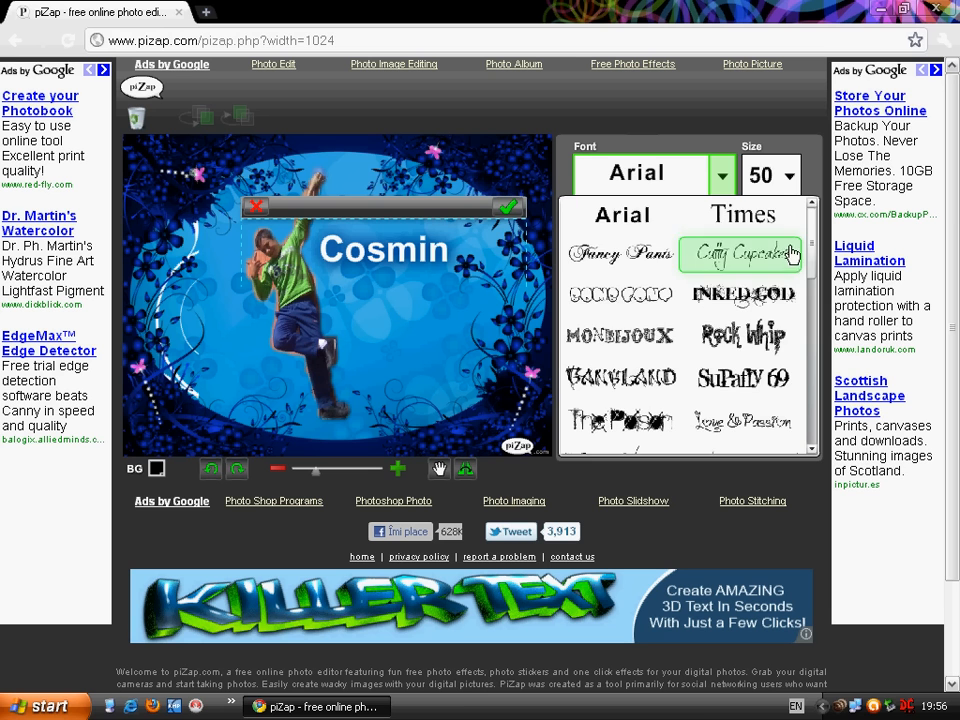
scroll(812, 262, down, 3)
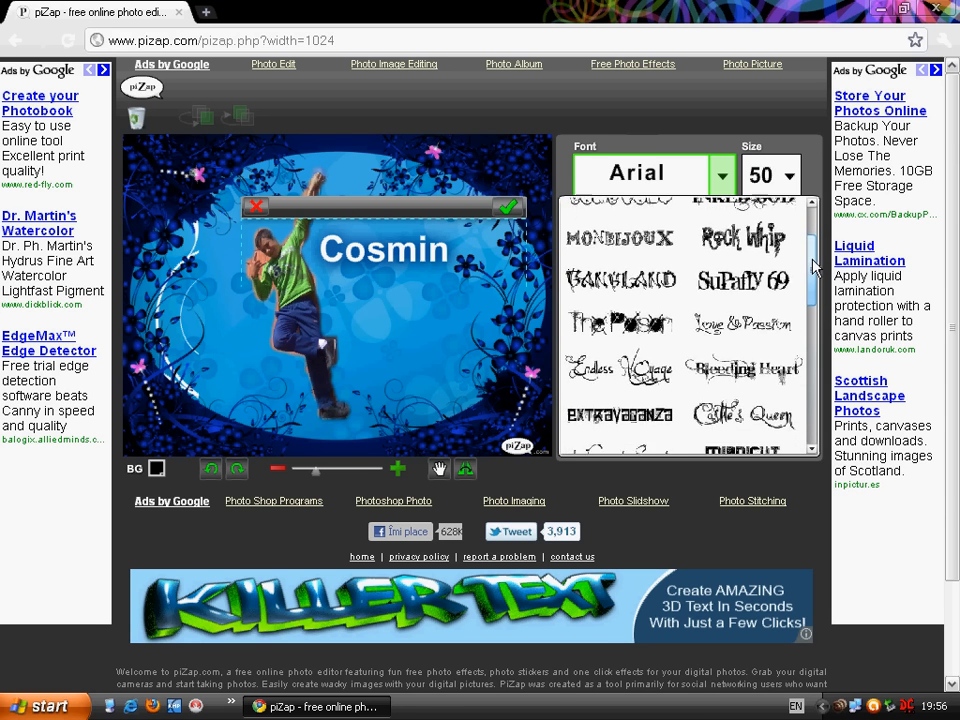
drag(815, 265, 793, 242)
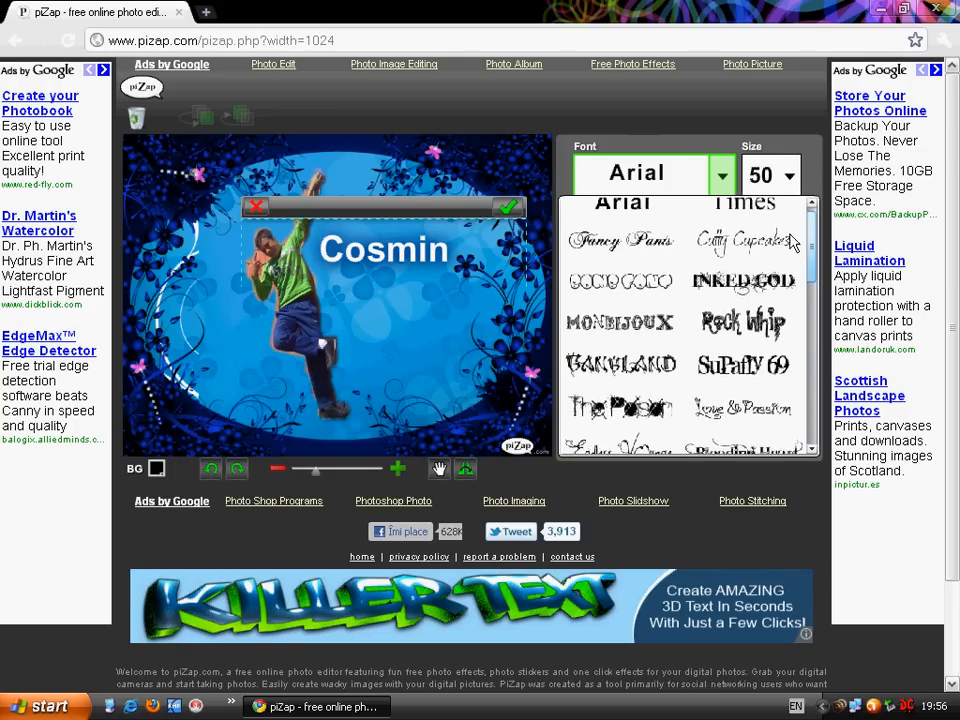
click(625, 292)
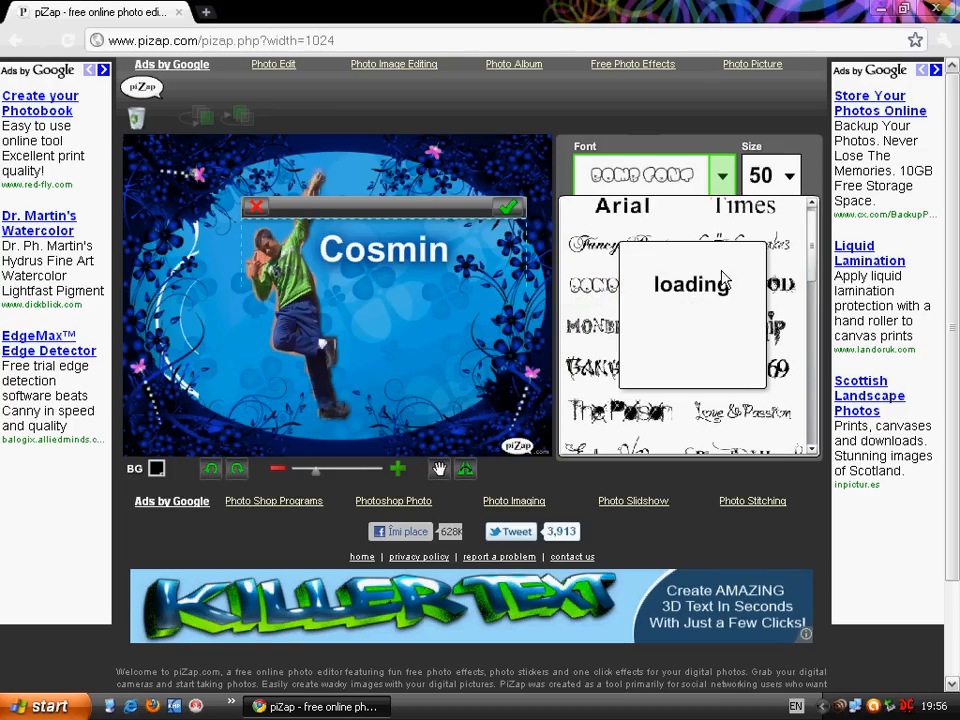
drag(435, 215, 461, 221)
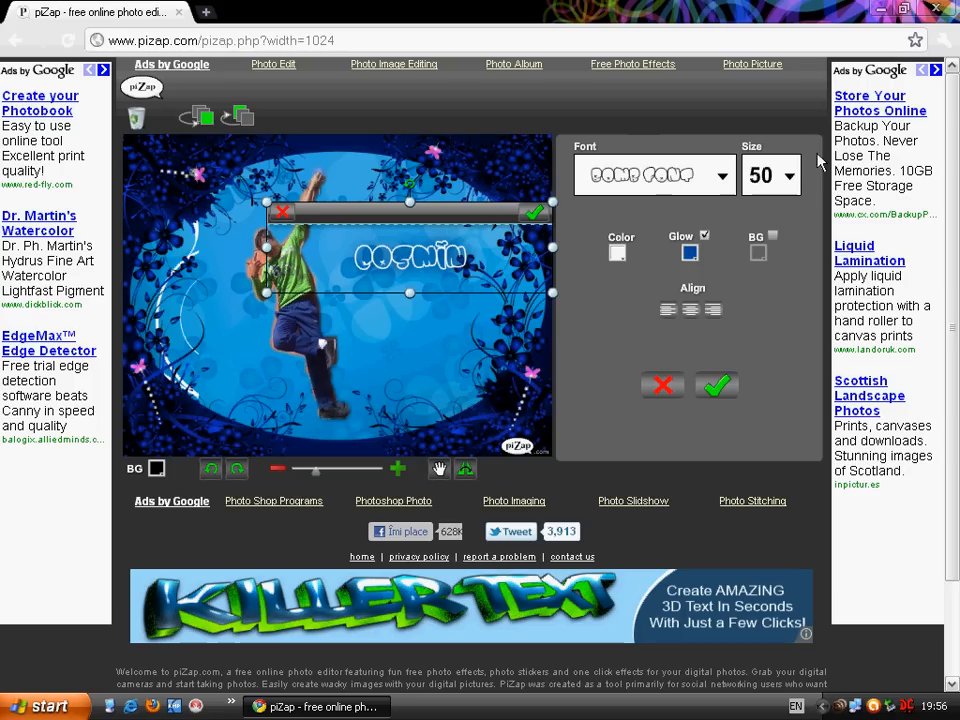
- Colour the name caption black with a bright green glow and nudge it slightly back towards the boy
click(618, 255)
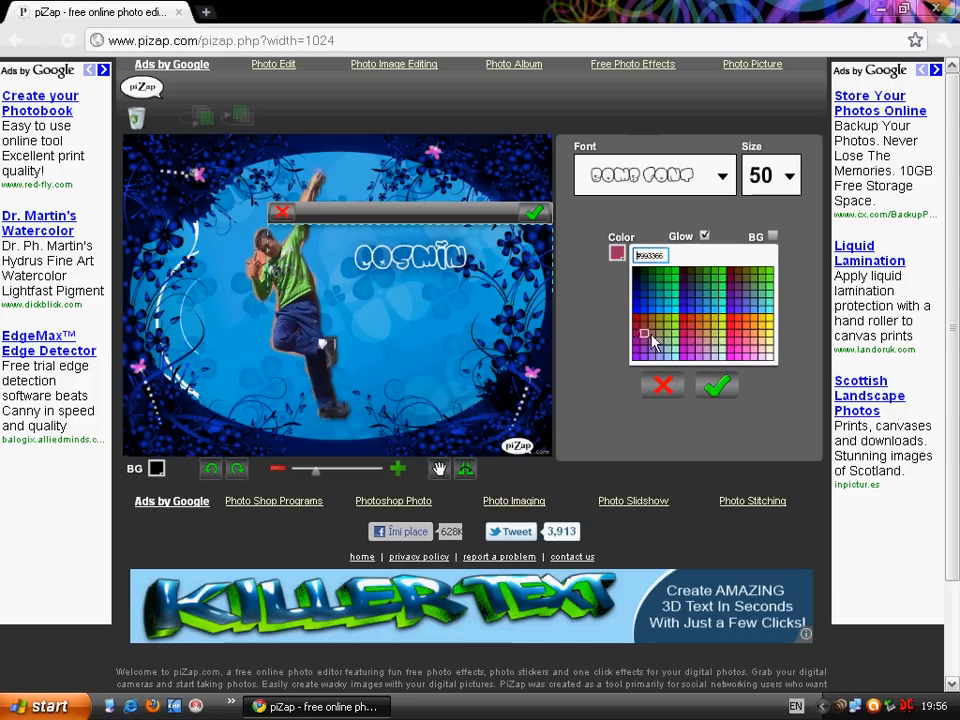
click(636, 272)
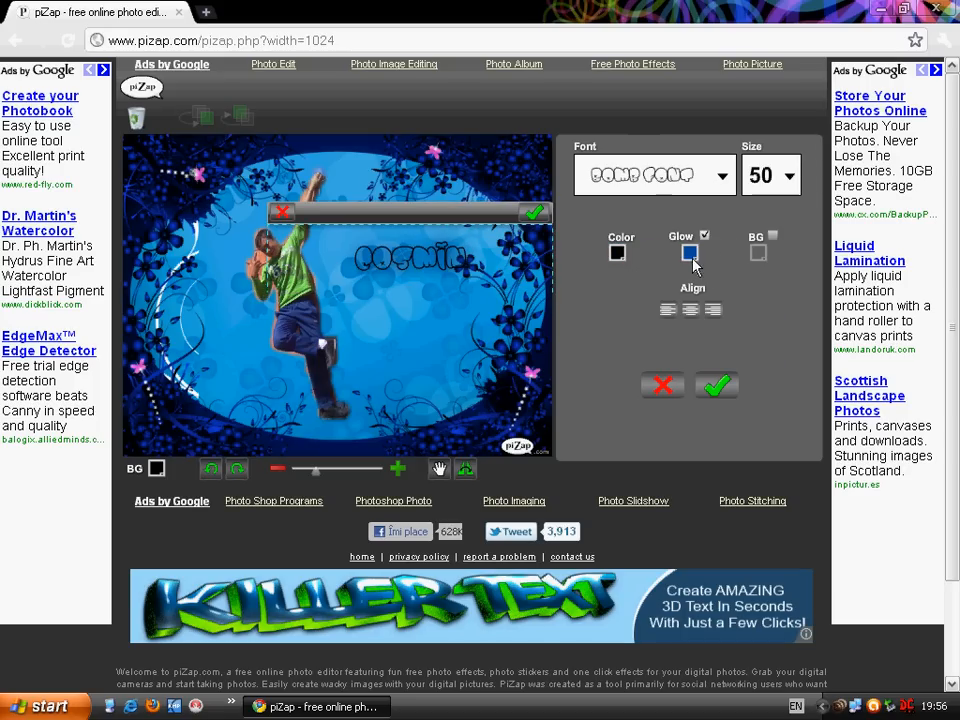
click(692, 257)
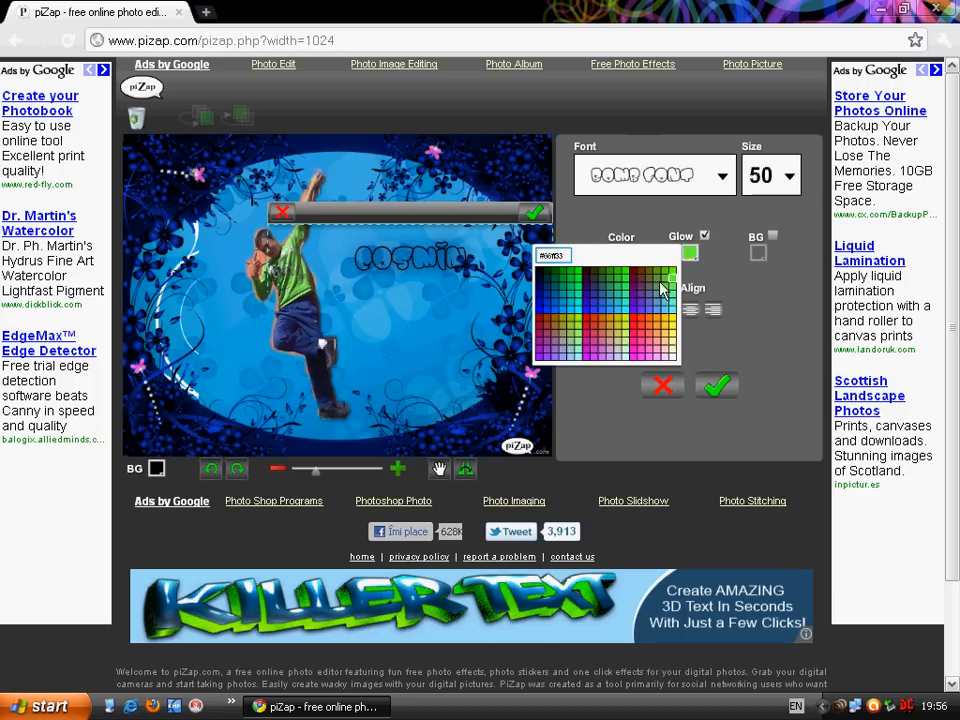
click(584, 277)
drag(454, 214, 429, 229)
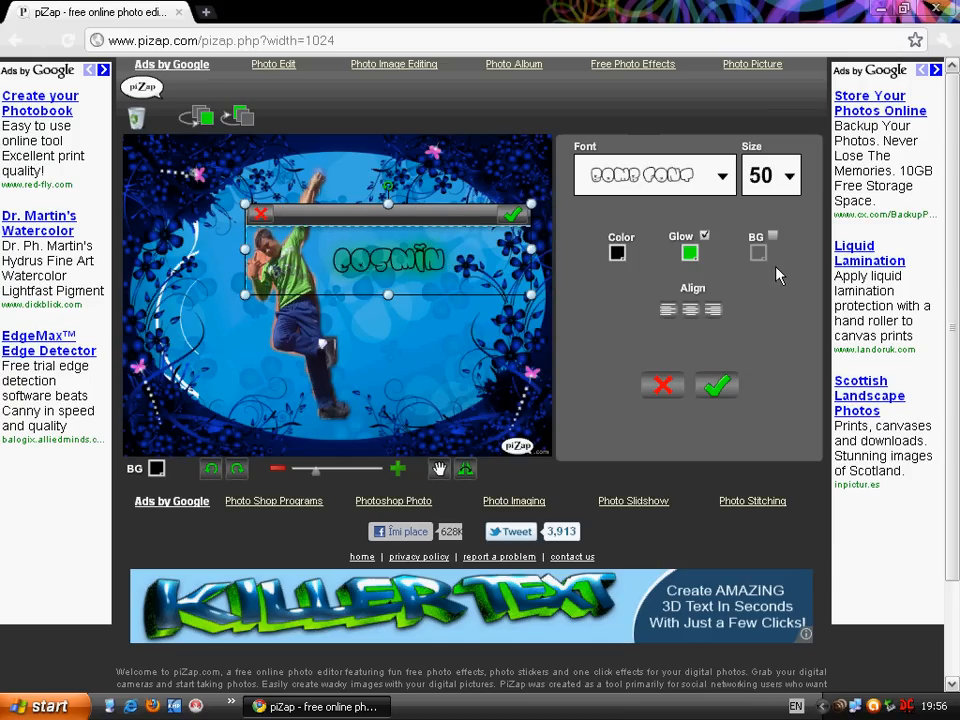
- Try a white background behind the name caption and switch the background off again
click(773, 236)
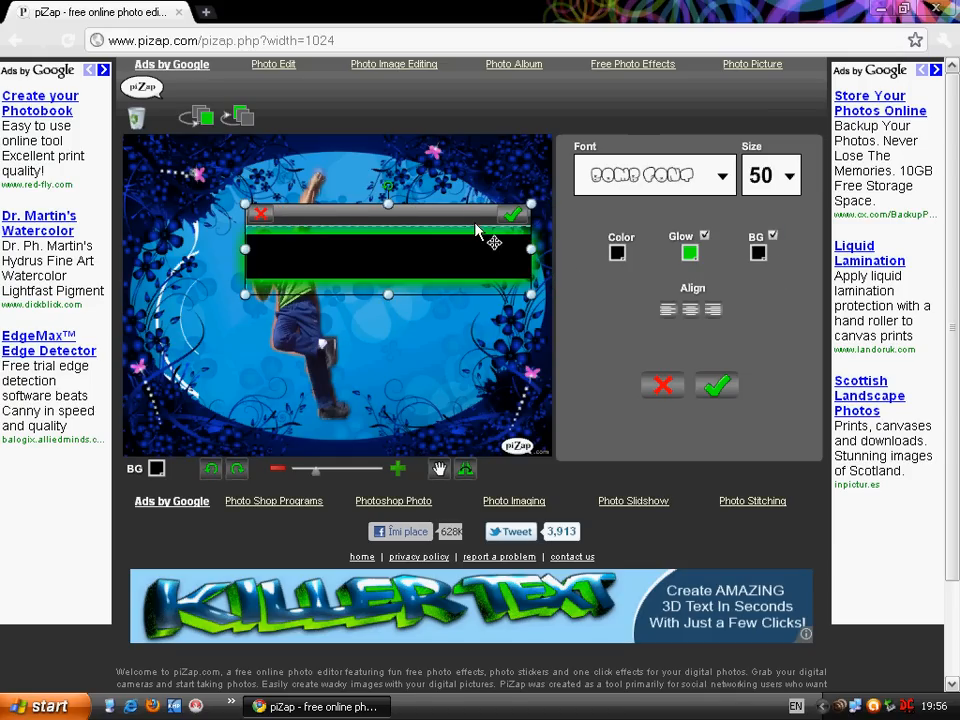
drag(491, 236, 483, 233)
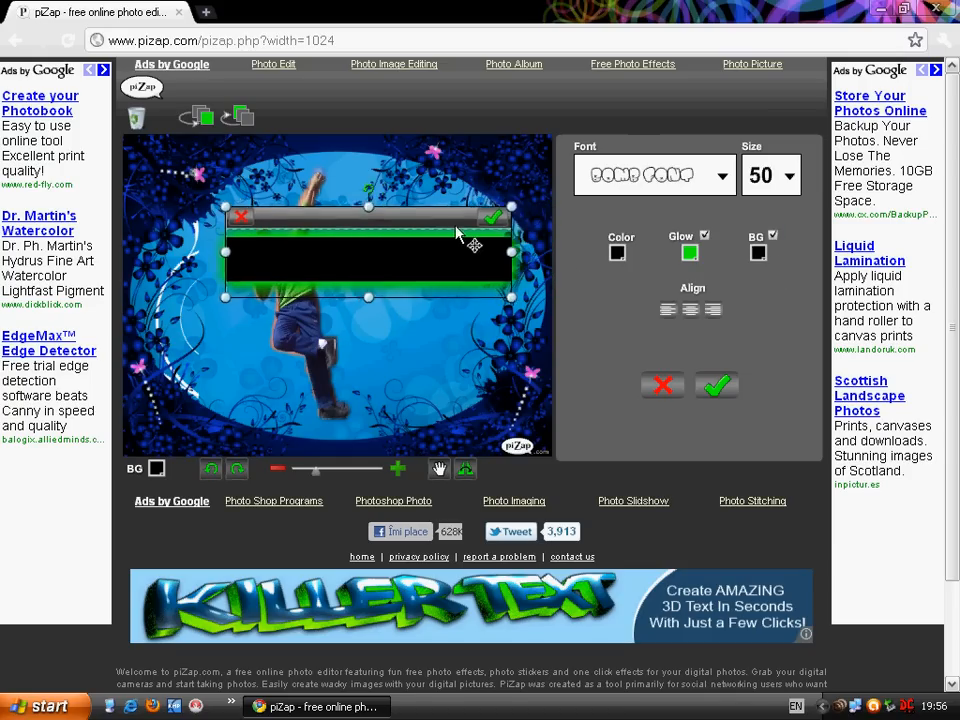
click(758, 252)
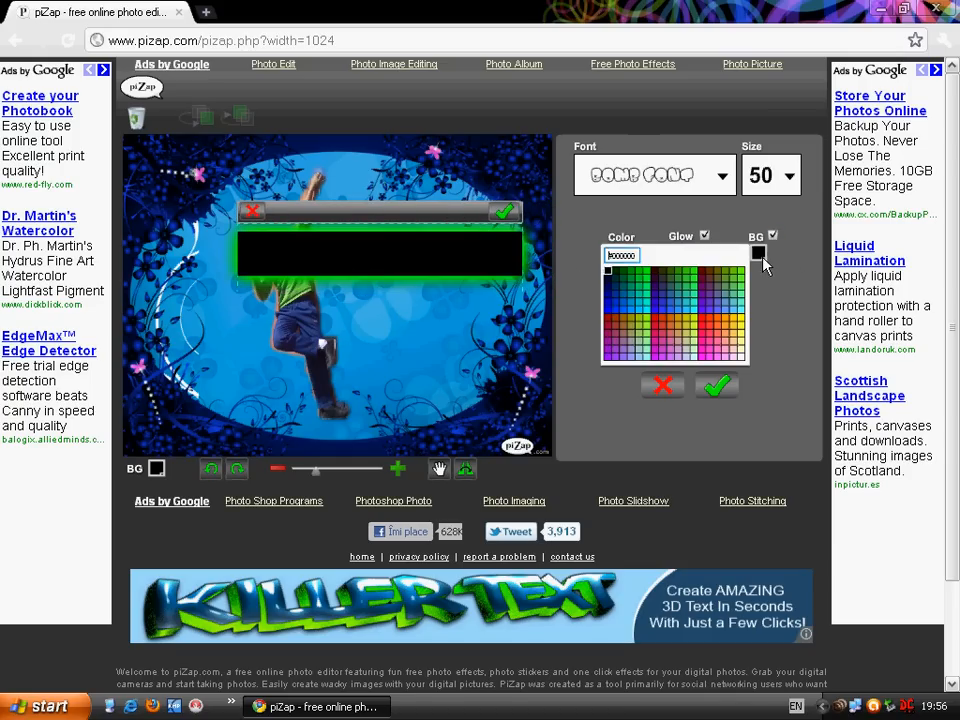
click(738, 350)
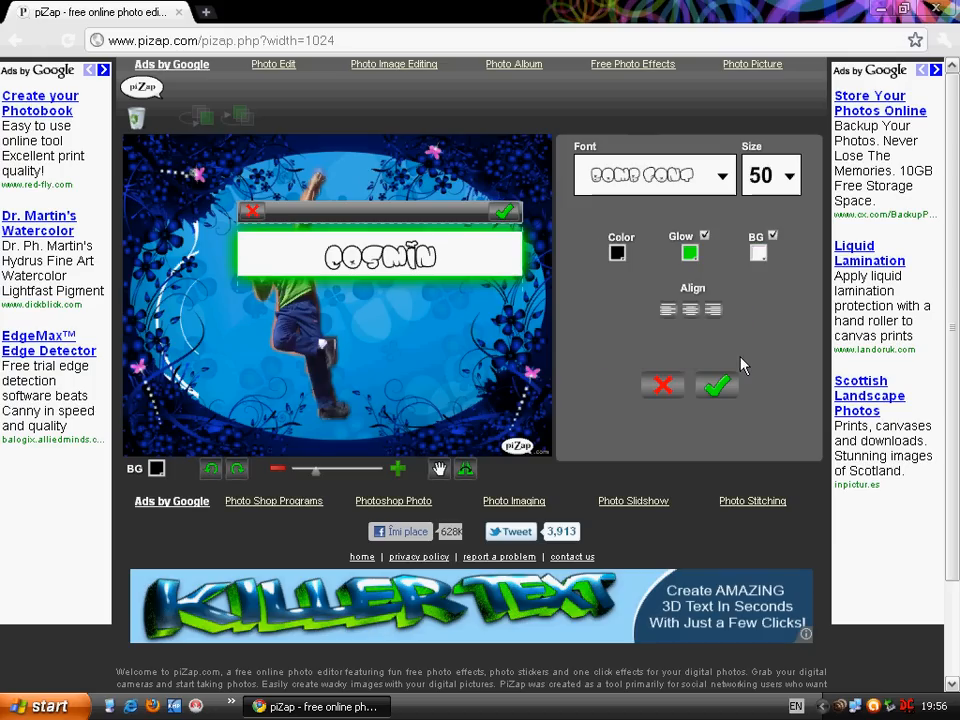
click(773, 236)
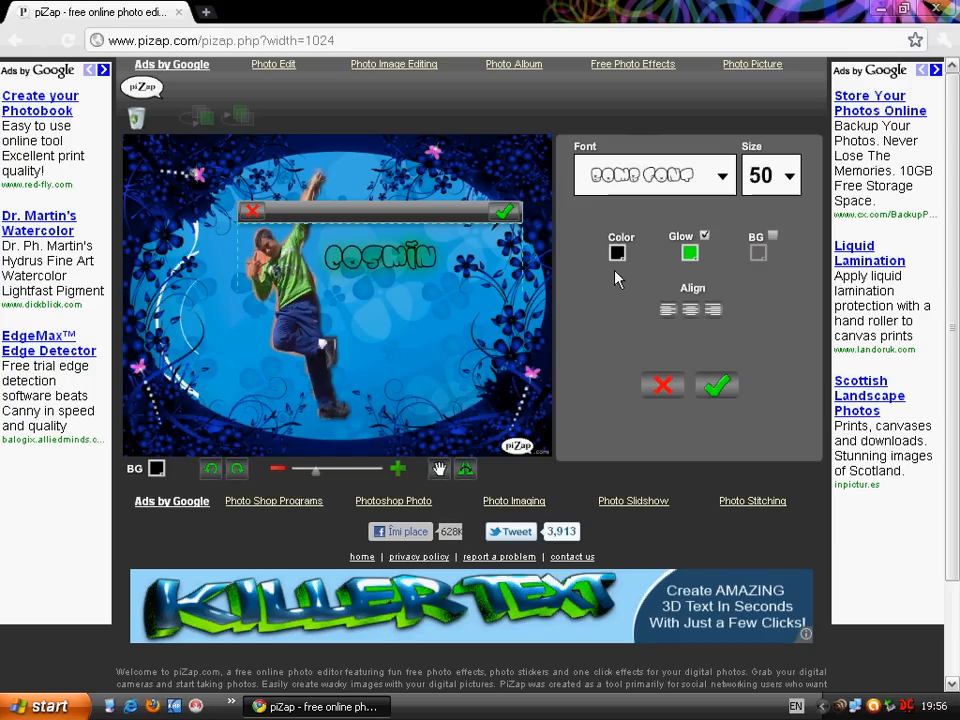
- Try the name caption at text sizes 90 and 30
click(789, 176)
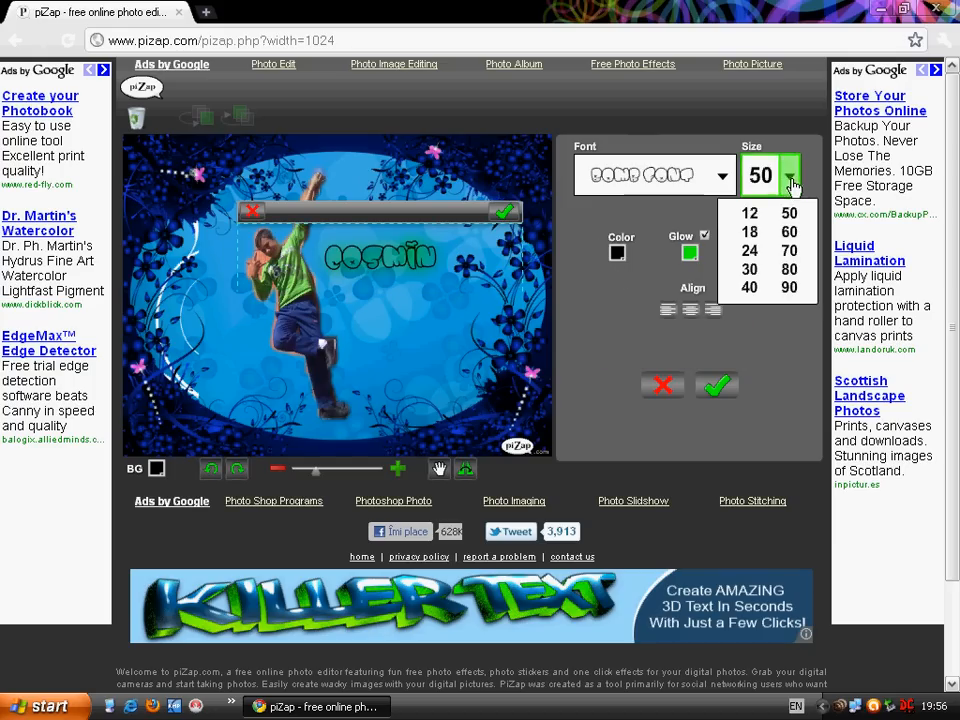
click(788, 289)
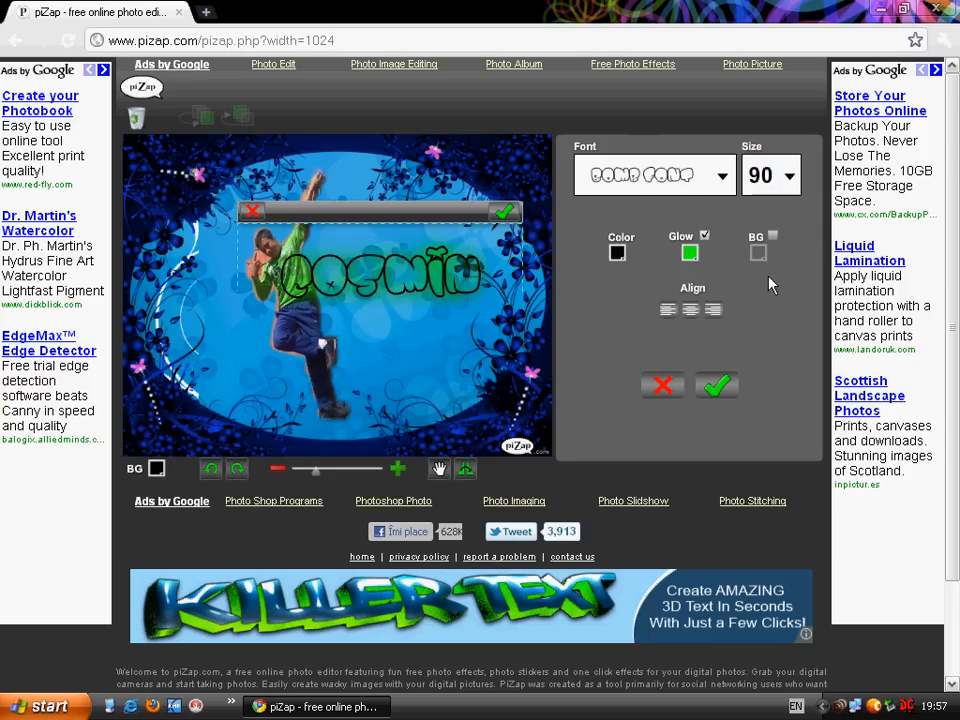
click(779, 182)
click(748, 270)
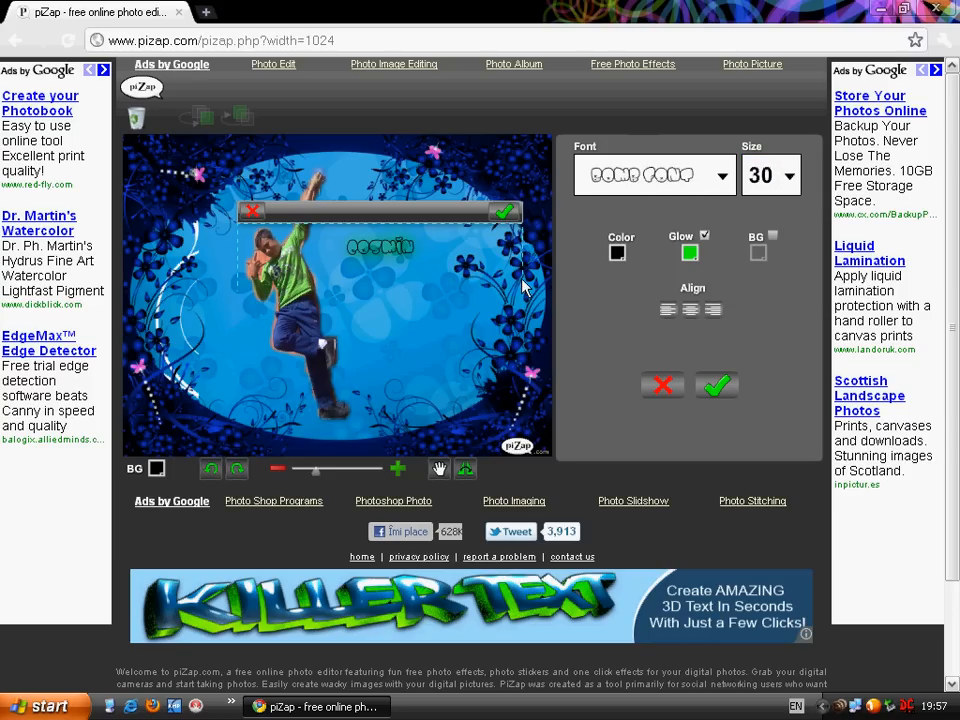
- Set the name caption's text size to 80 with centred alignment and apply it to the picture
click(789, 176)
click(790, 271)
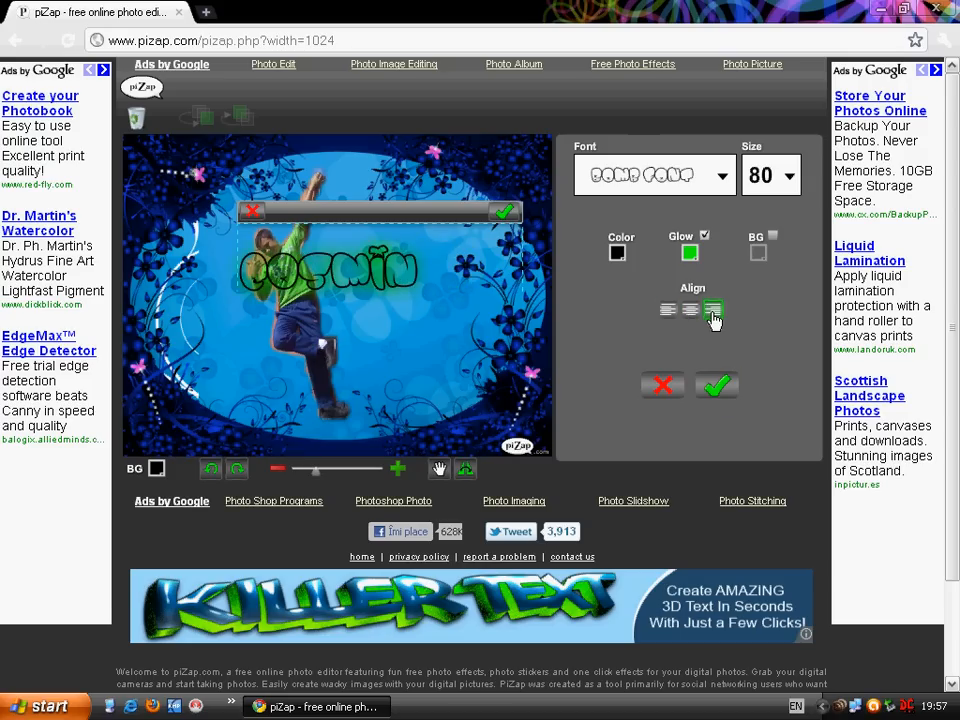
click(713, 311)
click(690, 312)
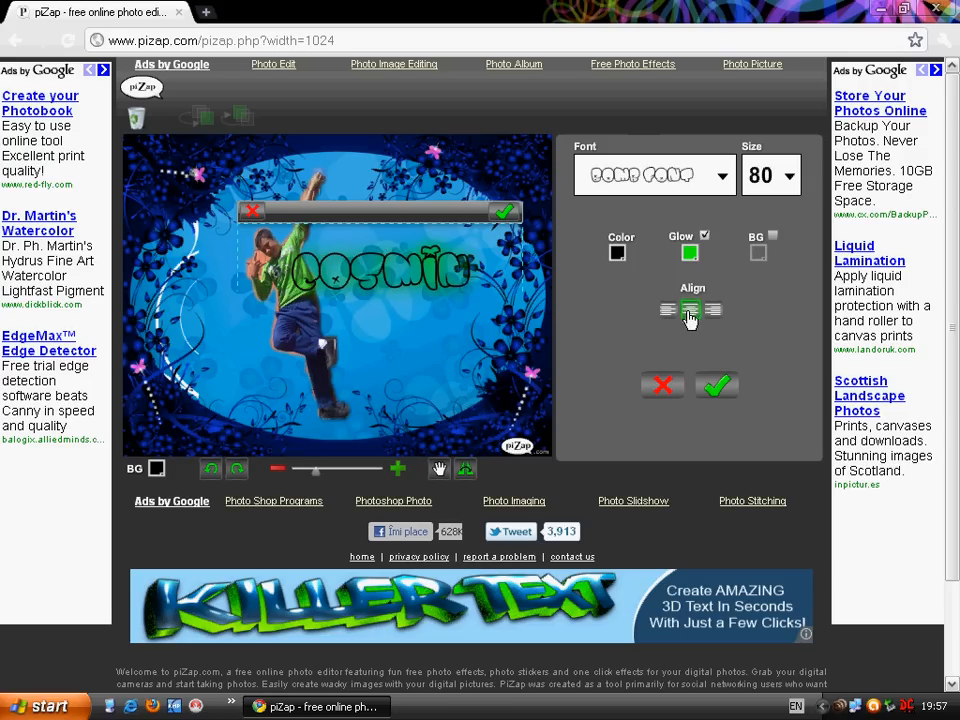
click(716, 386)
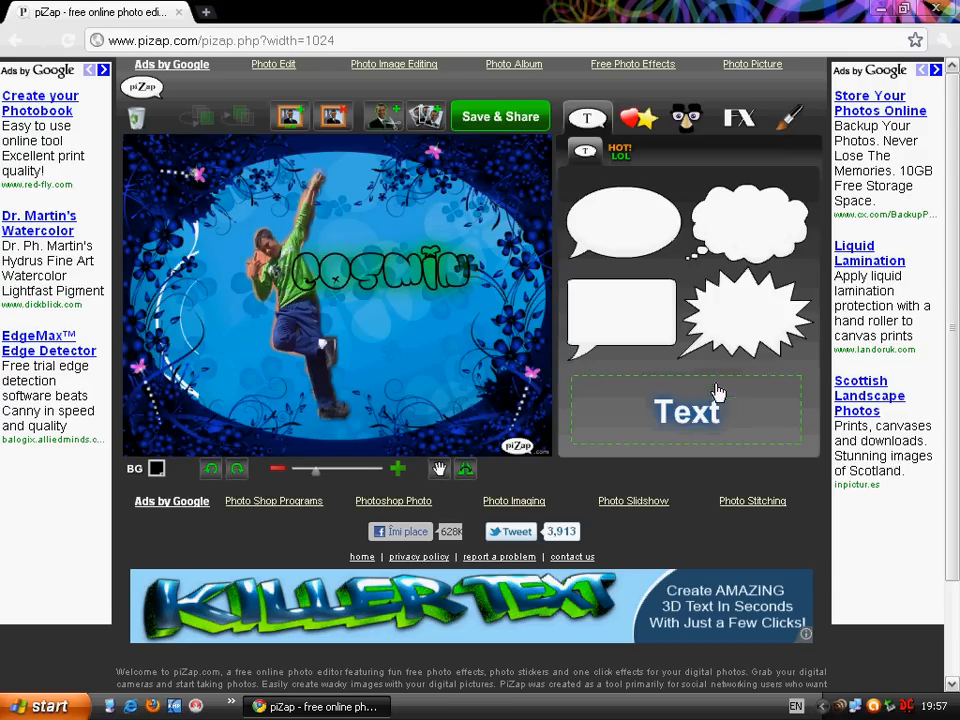
- Move the name caption up beside the boy's raised arm and shrink it slightly so it fits inside the oval frame
click(370, 272)
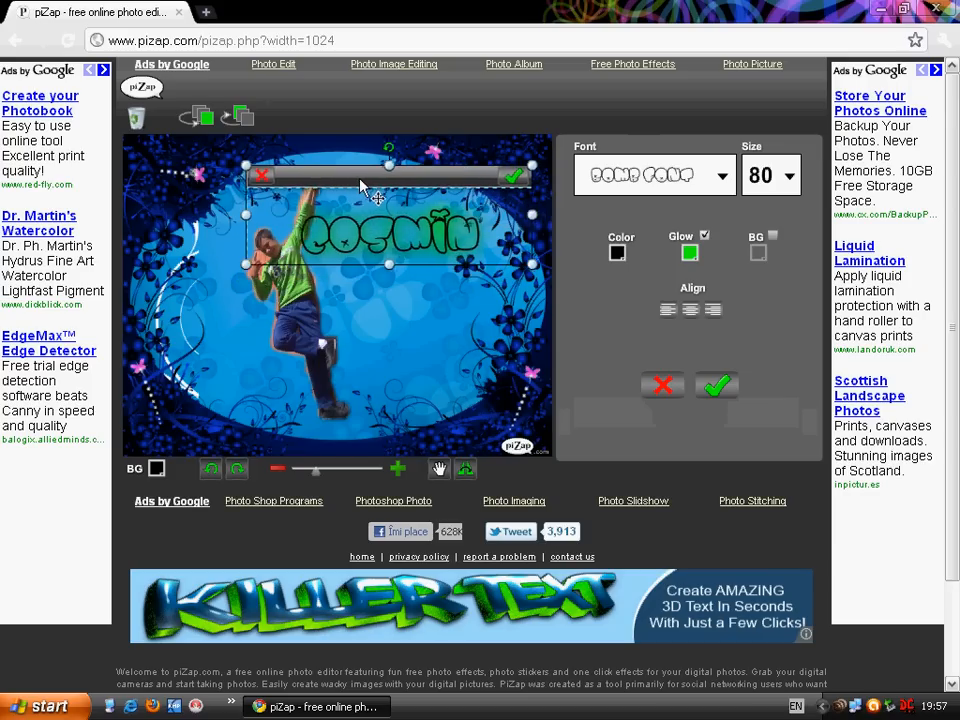
drag(362, 185, 372, 188)
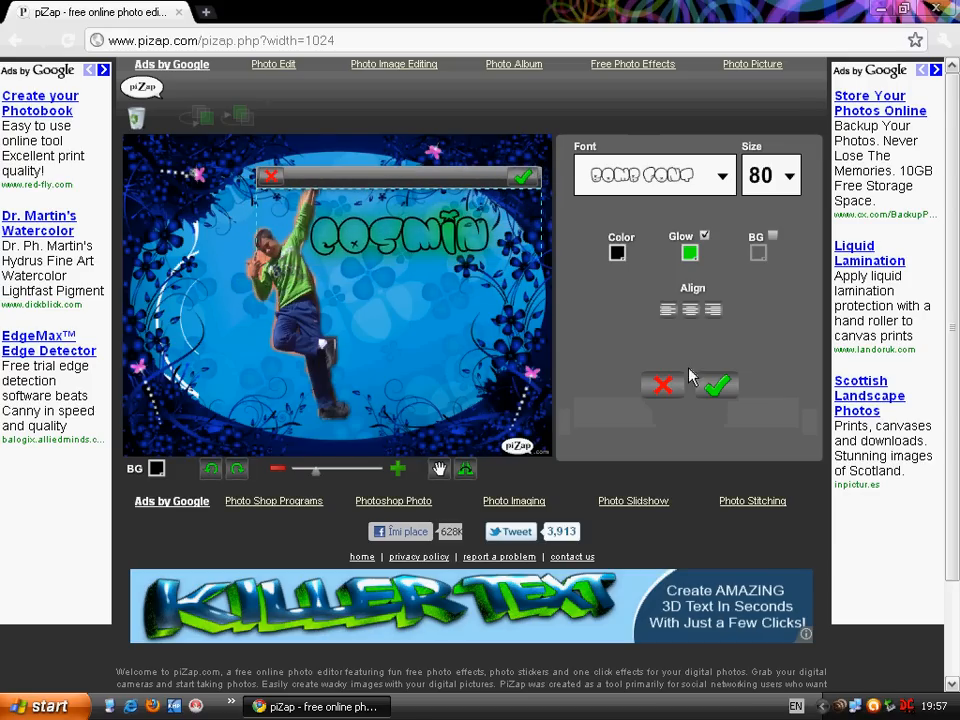
click(714, 384)
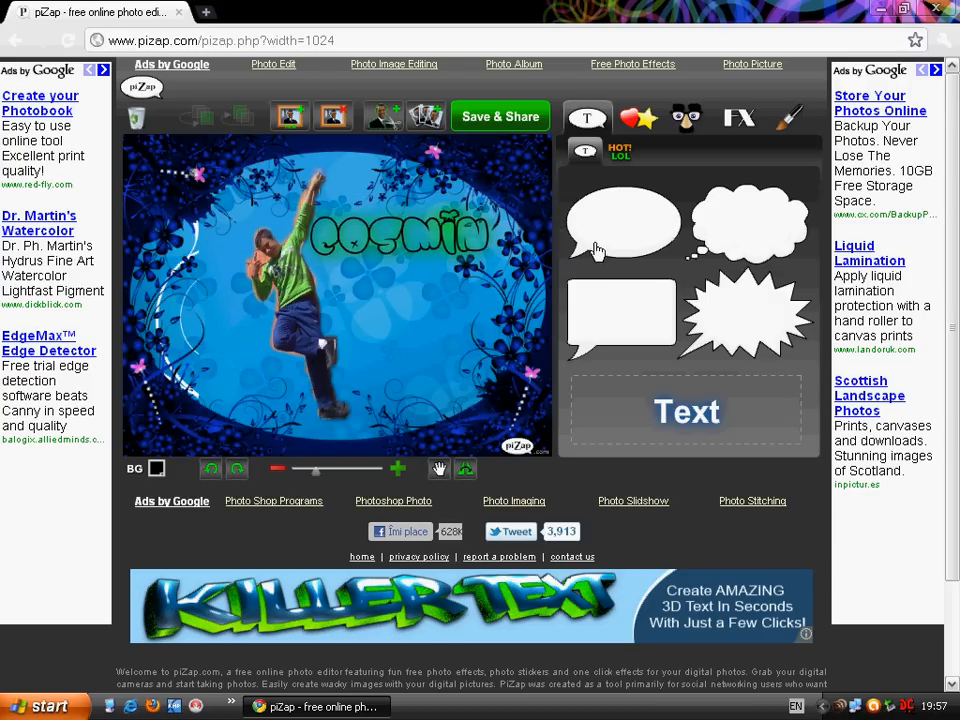
click(430, 238)
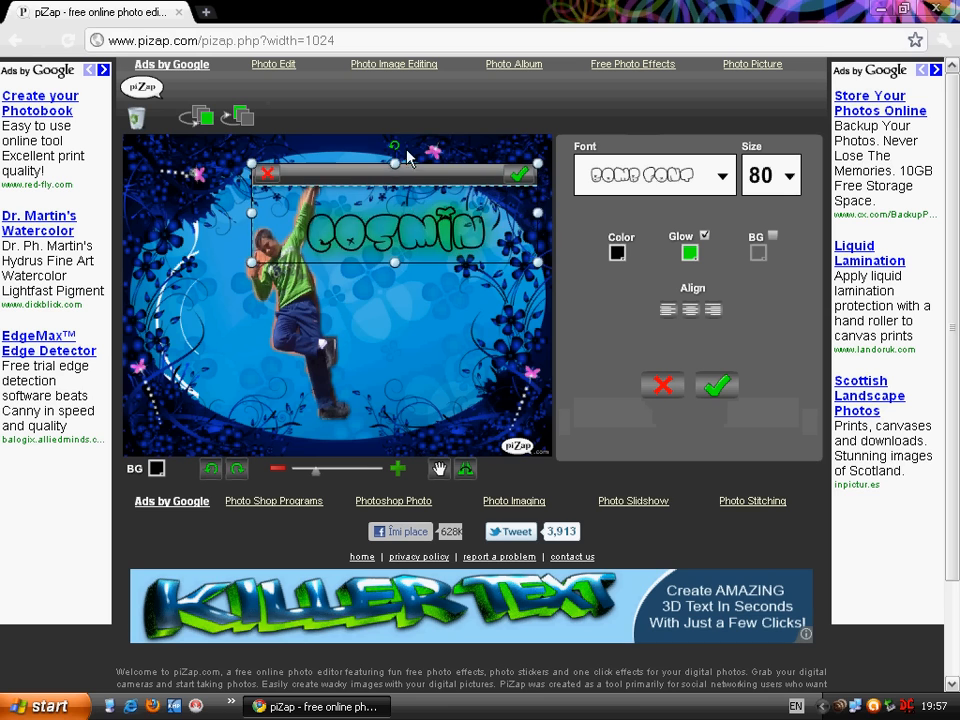
mouse_move(400, 148)
mouse_down()
mouse_move(402, 160)
mouse_move(390, 100)
mouse_move(405, 168)
mouse_move(394, 150)
mouse_up()
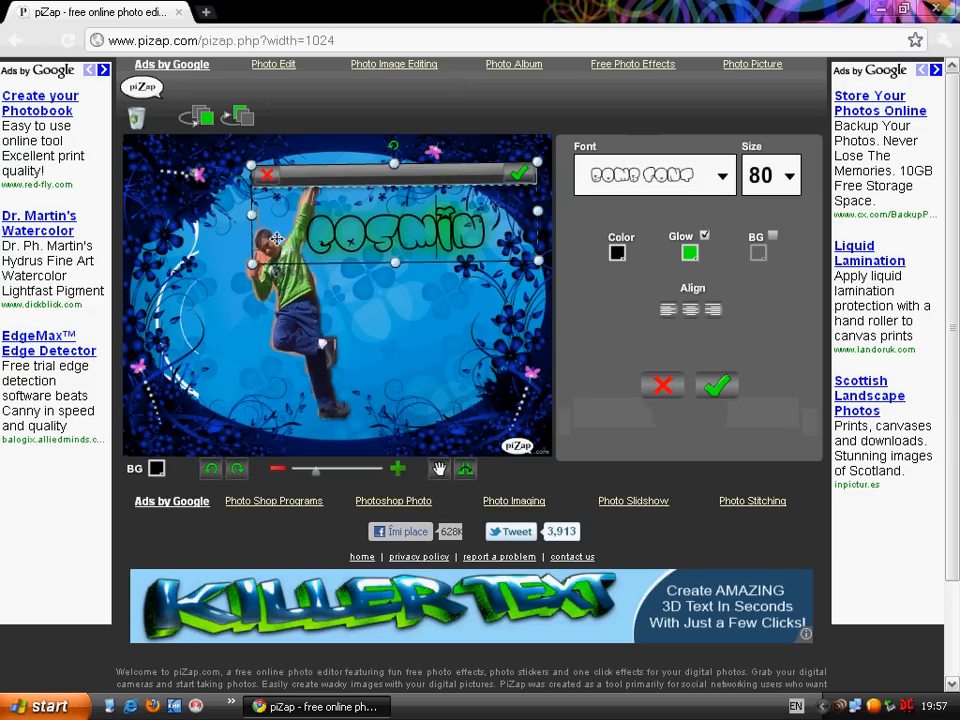
click(518, 173)
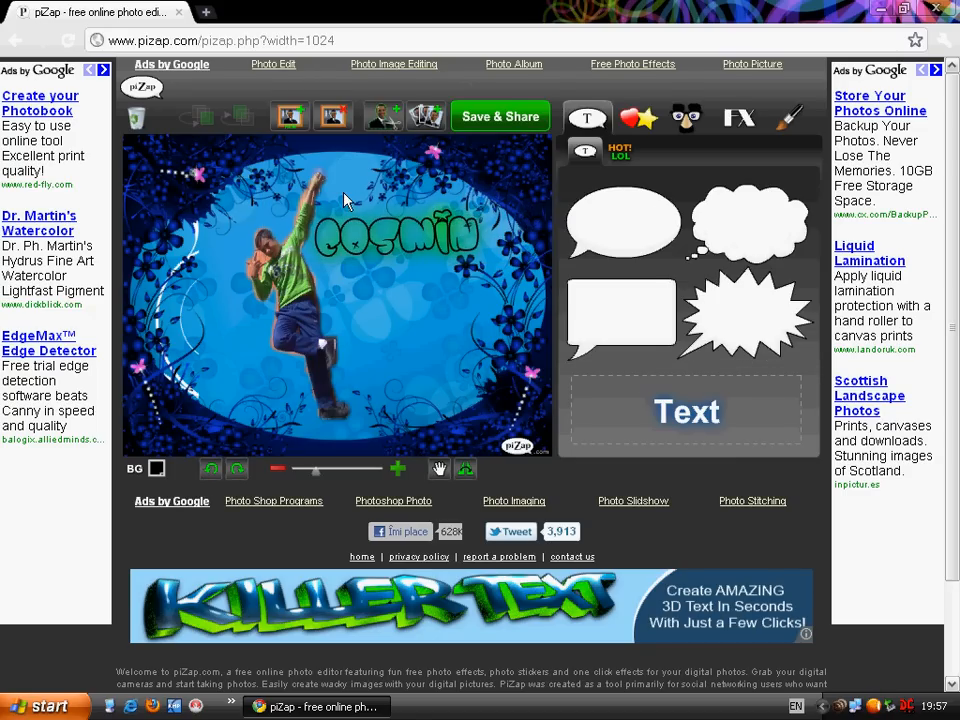
- Try the cartoon singer sticker with the white top and orange-red trousers below the name caption and delete it
click(638, 117)
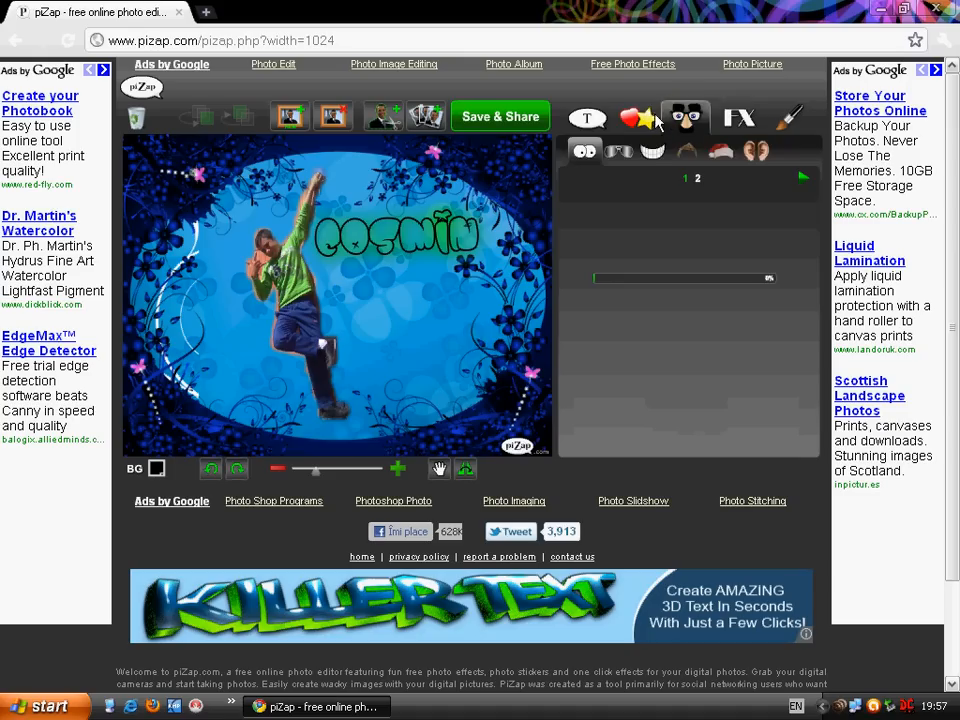
click(755, 151)
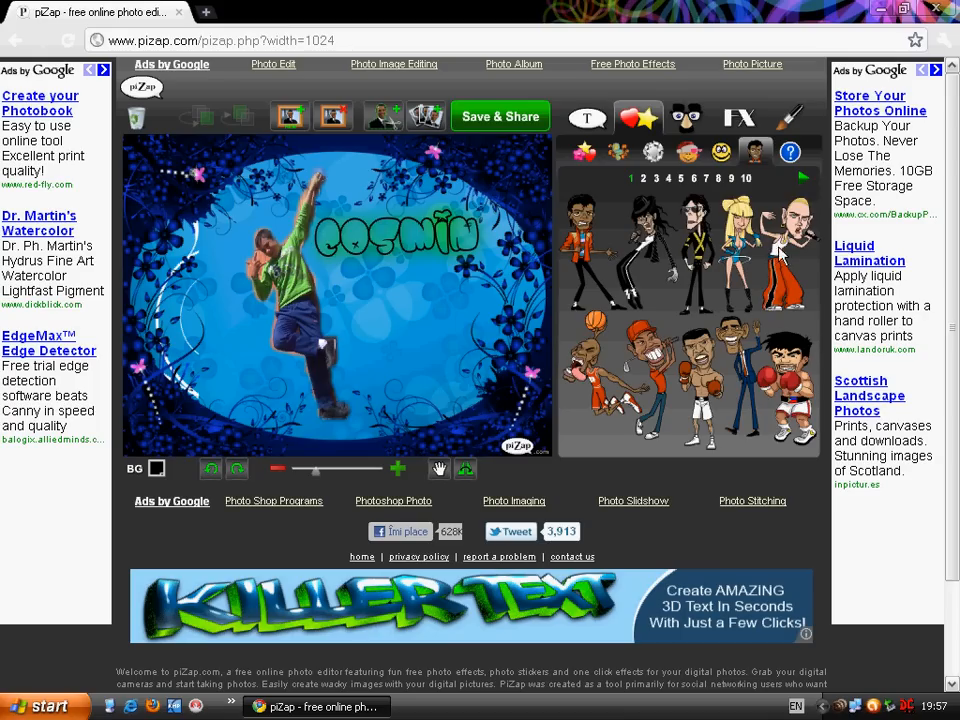
click(781, 256)
drag(318, 271, 378, 333)
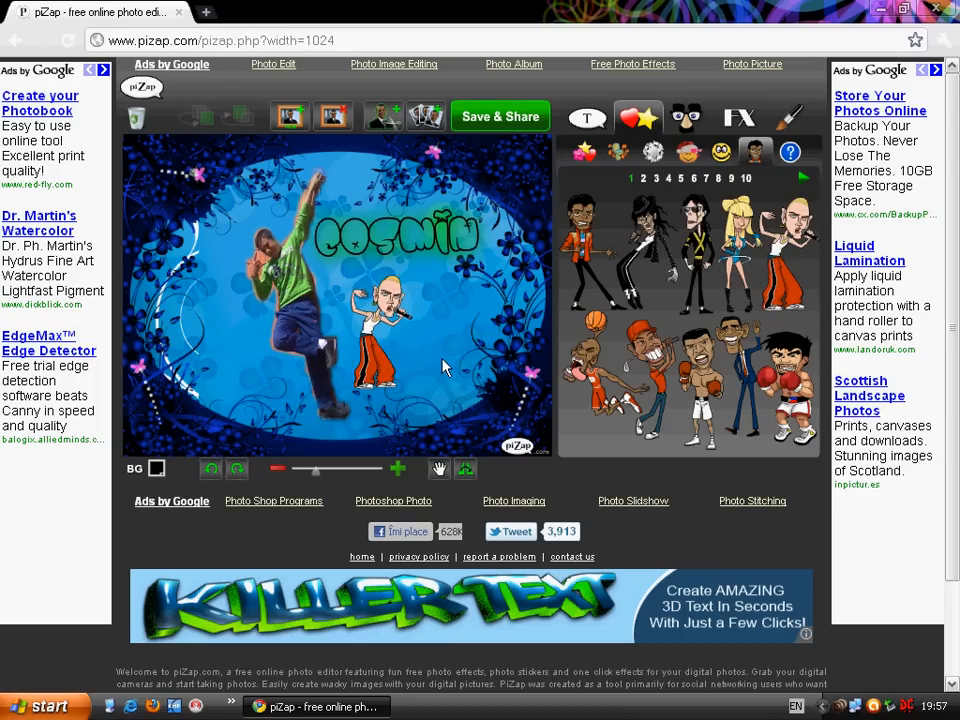
click(398, 325)
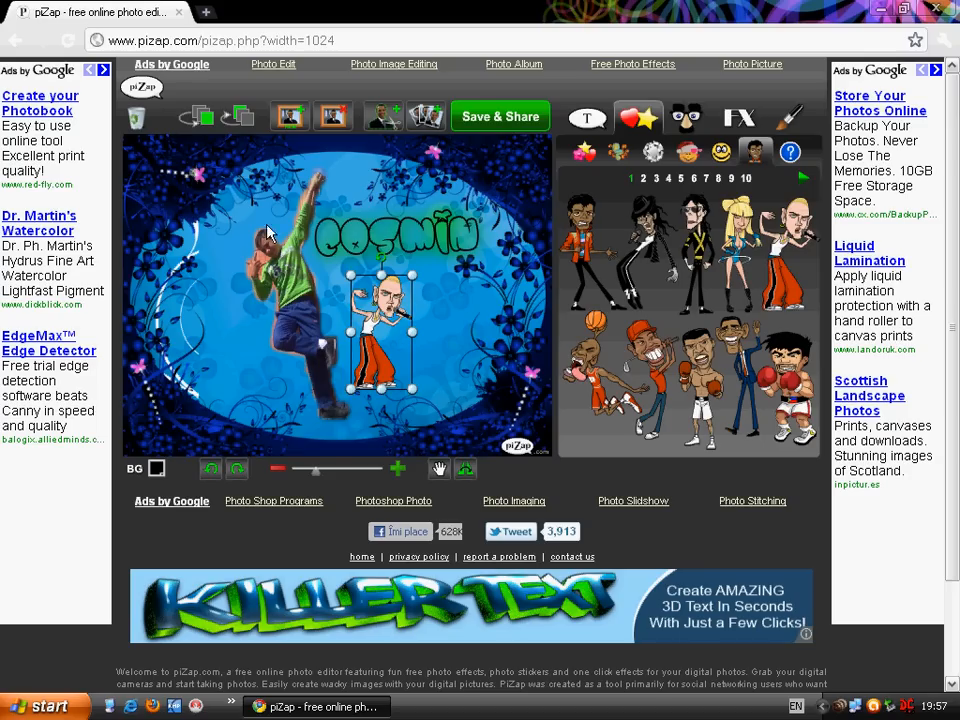
click(135, 117)
- Place the cartoon sticker of the figure in sunglasses and black outfit with yellow straps below the name caption
drag(645, 232, 410, 344)
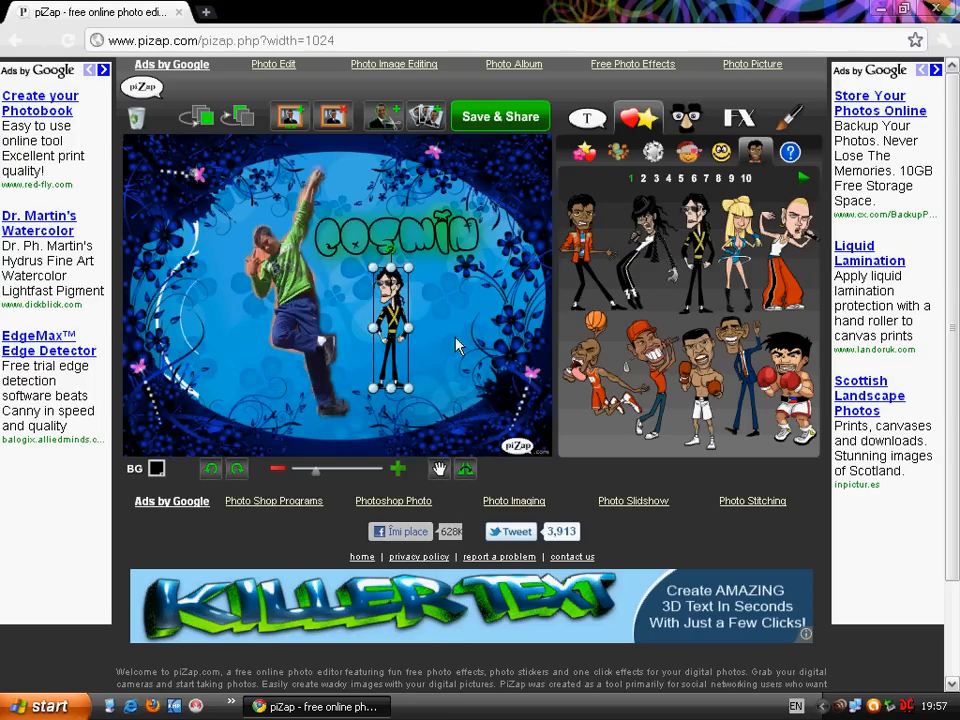
- Delete the cartoon figure sticker below the name caption and show the first sticker category with hearts and stars
click(144, 130)
click(586, 152)
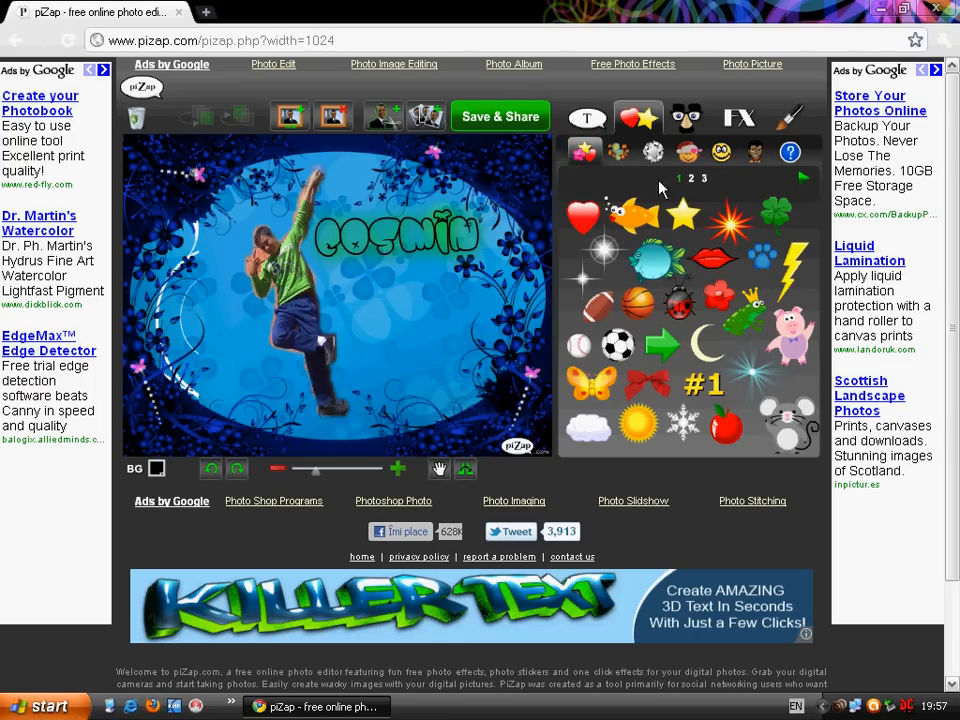
click(587, 154)
- Try the red apple sticker below the name caption and the red heart sticker near the boy's raised hand, deleting each one
click(725, 424)
drag(295, 268, 425, 300)
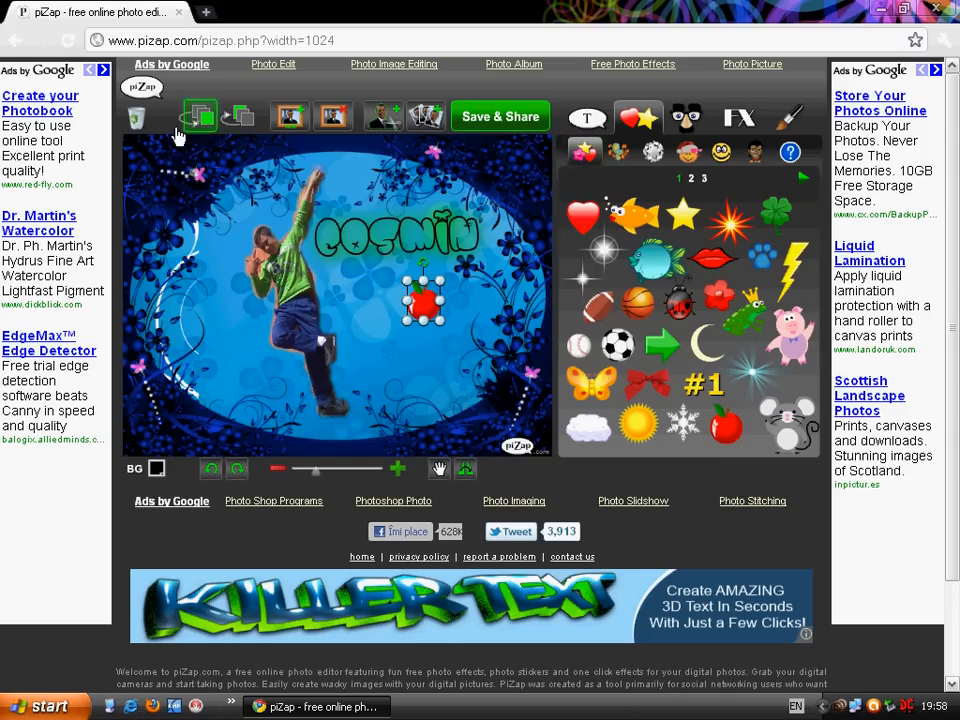
click(136, 118)
click(583, 217)
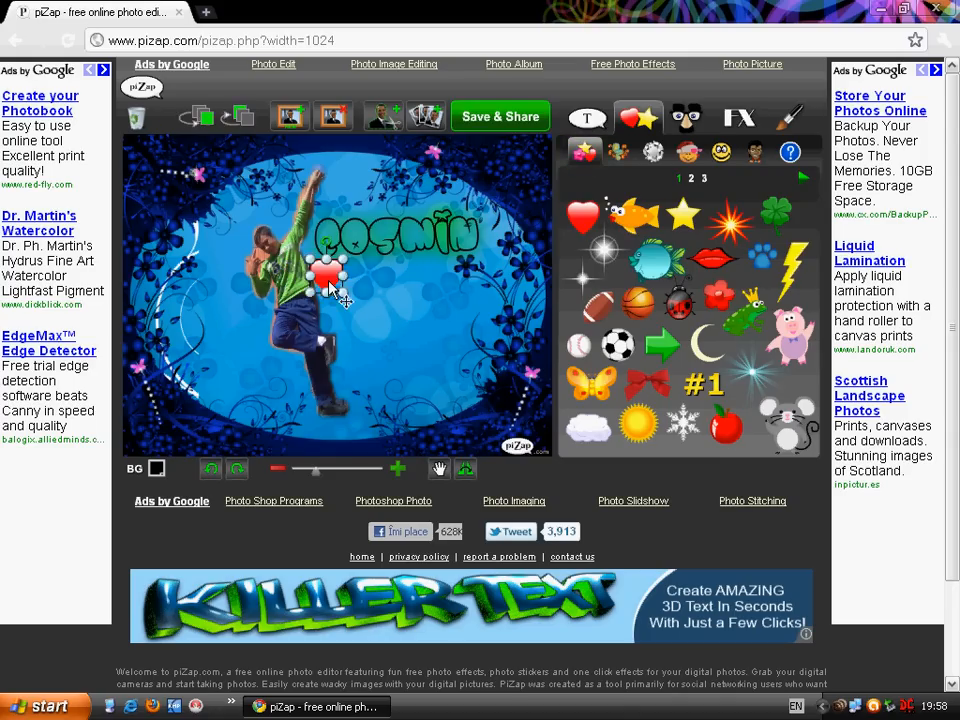
drag(246, 210, 357, 195)
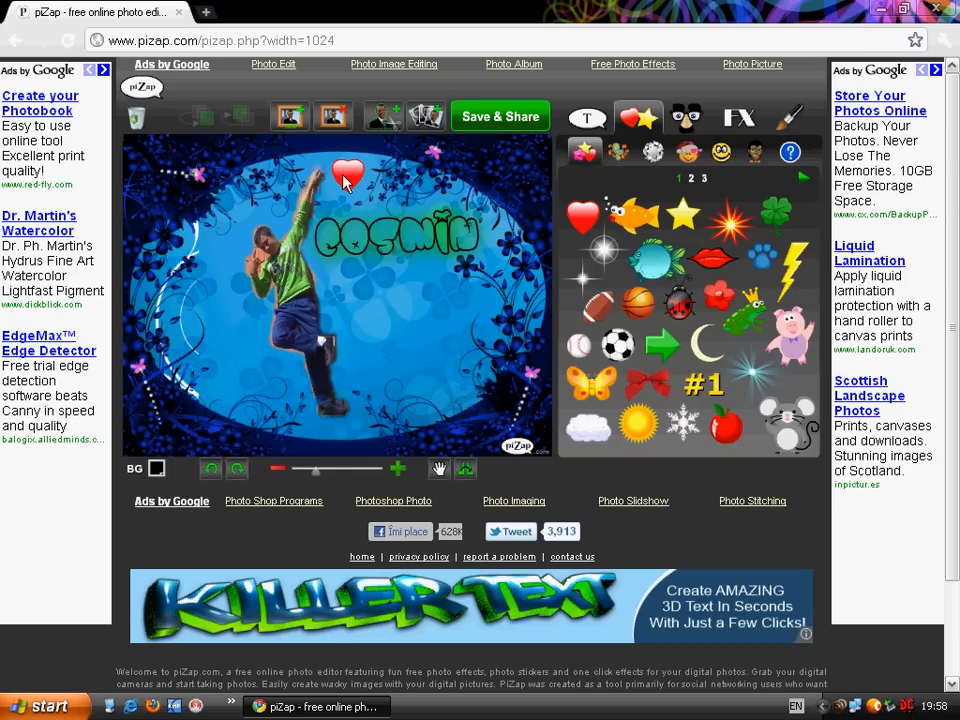
key(Delete)
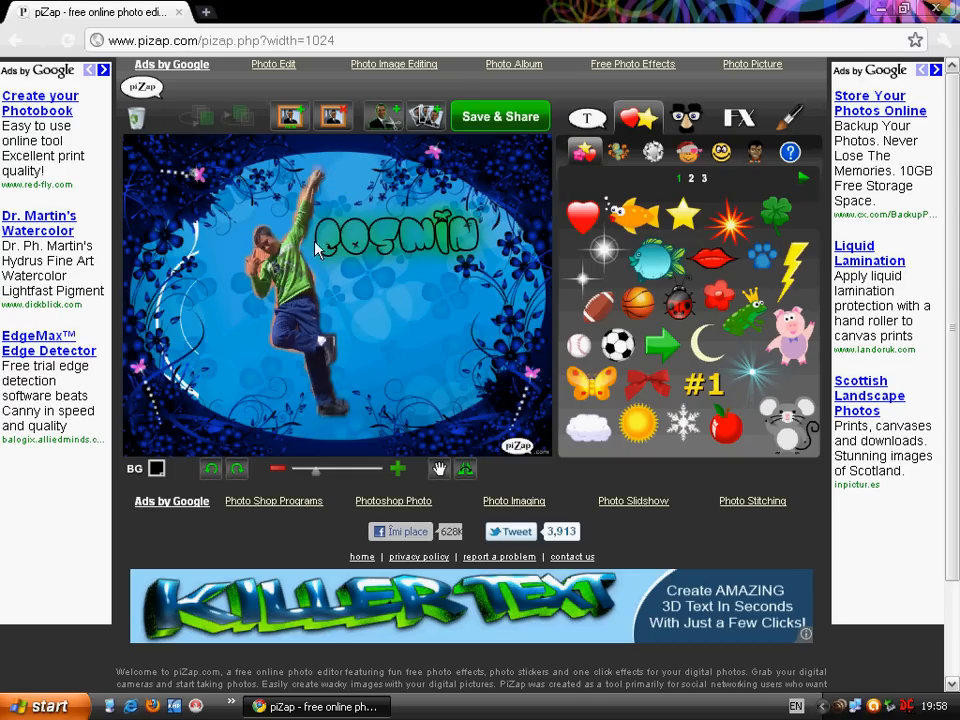
- Add a second photo to the picture from the Cu MyNe folder, browsing the files in another view
click(425, 117)
click(386, 272)
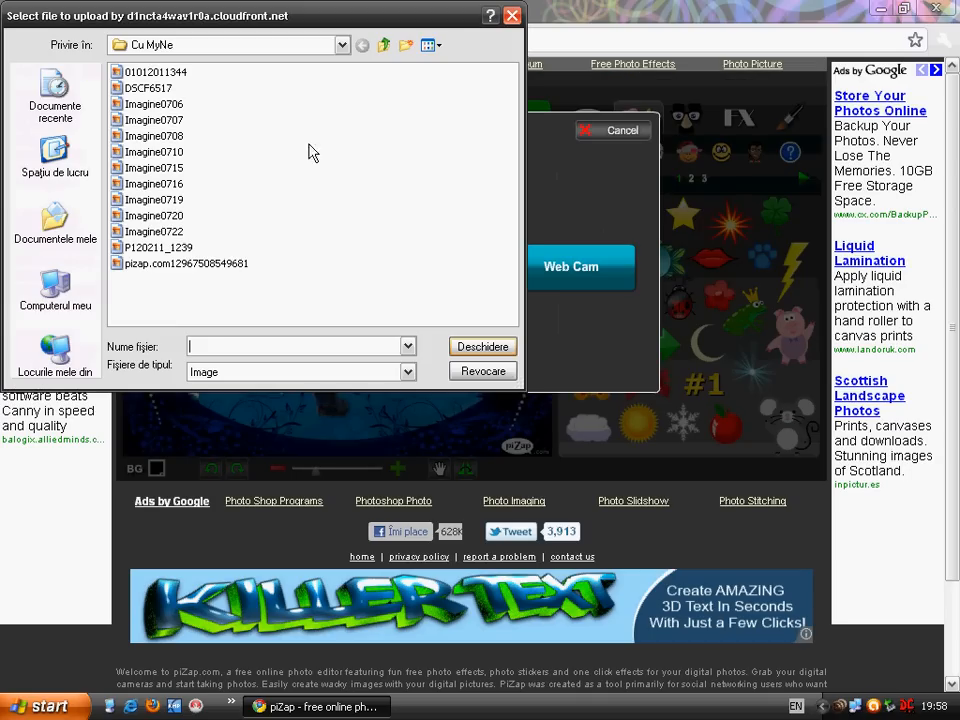
click(438, 45)
click(452, 66)
click(169, 118)
click(483, 346)
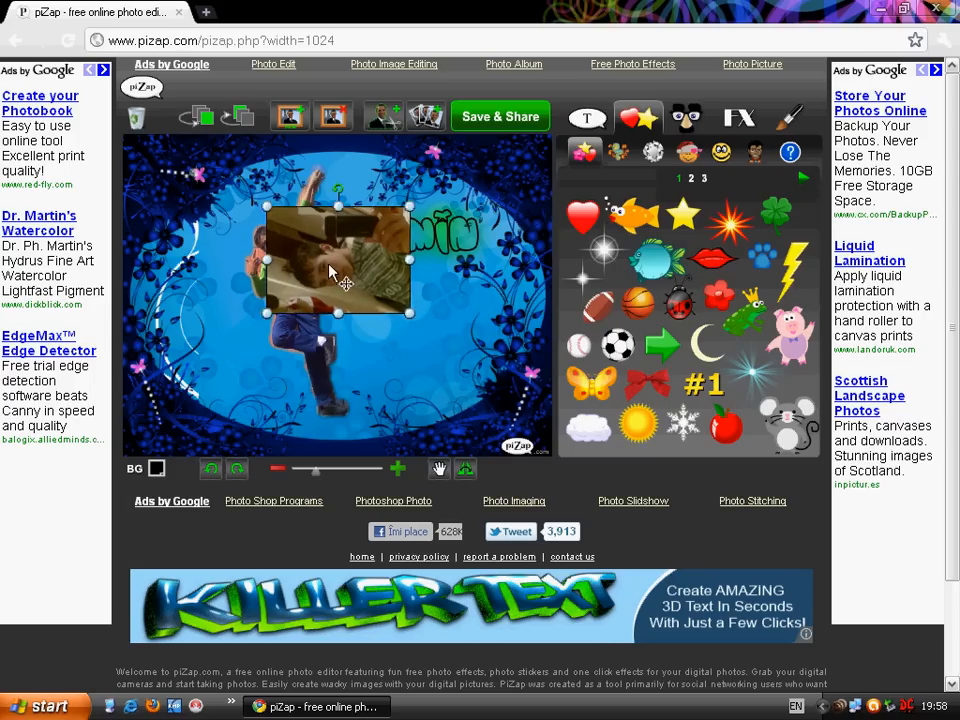
- Try the added photo upright below the name caption and delete it
drag(333, 273, 450, 317)
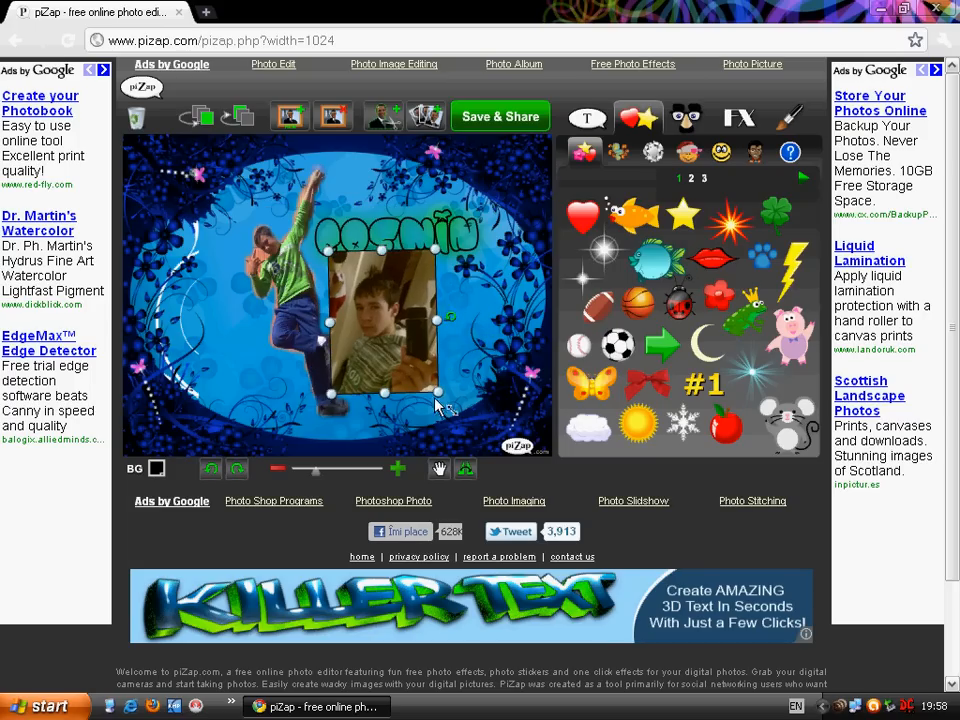
mouse_move(434, 389)
mouse_down()
mouse_move(433, 371)
mouse_move(444, 380)
mouse_up()
click(135, 117)
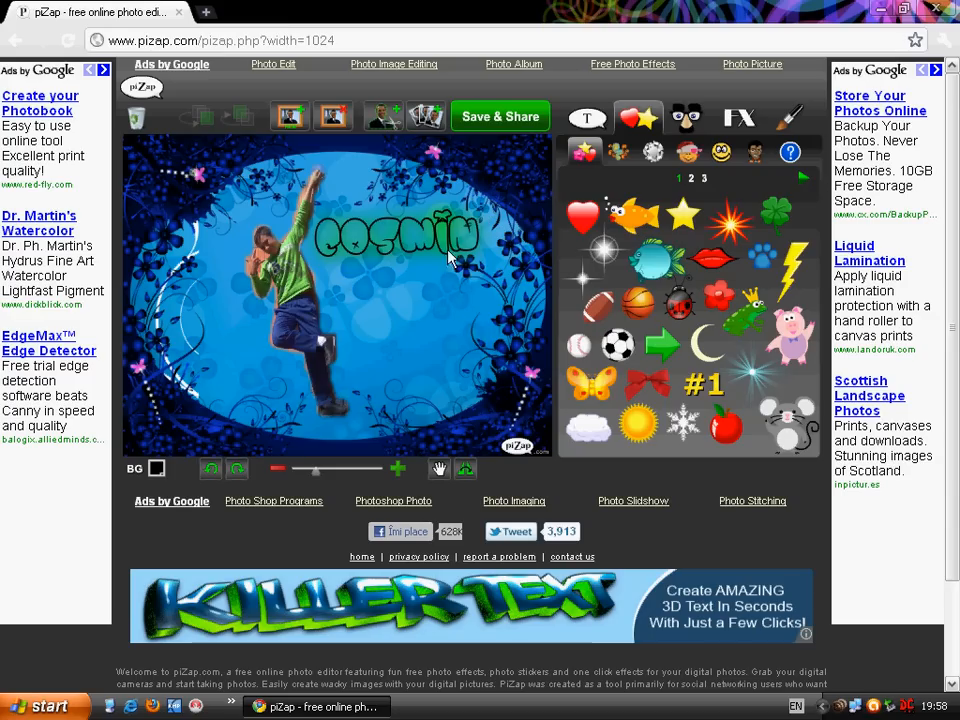
- Download the finished picture to the desktop under the suggested file name and leave the save and share dialog
click(491, 120)
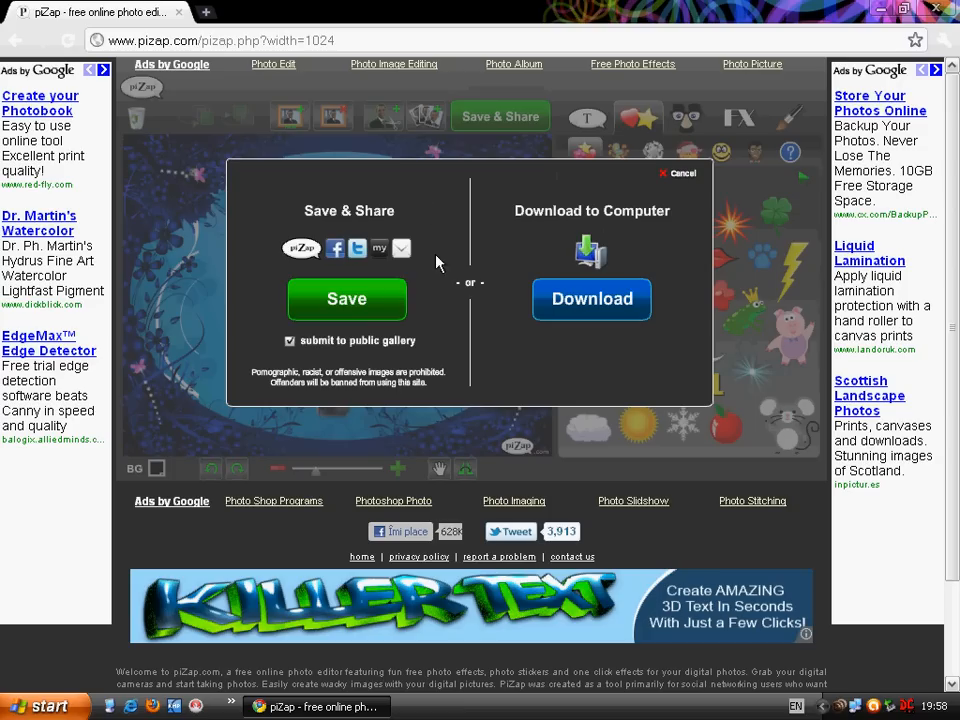
click(290, 342)
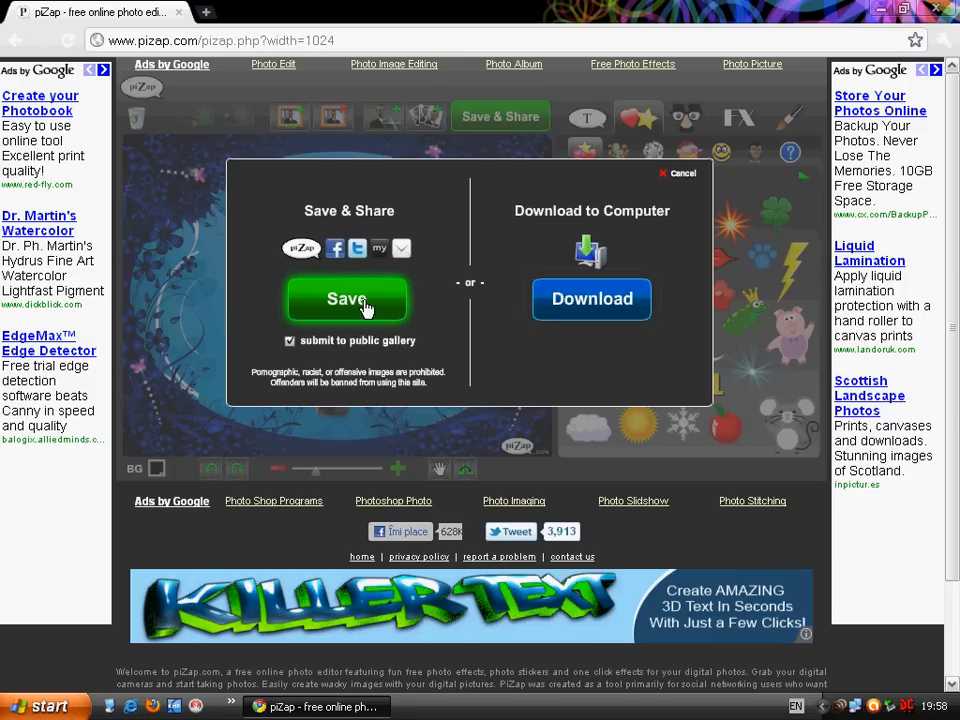
click(580, 303)
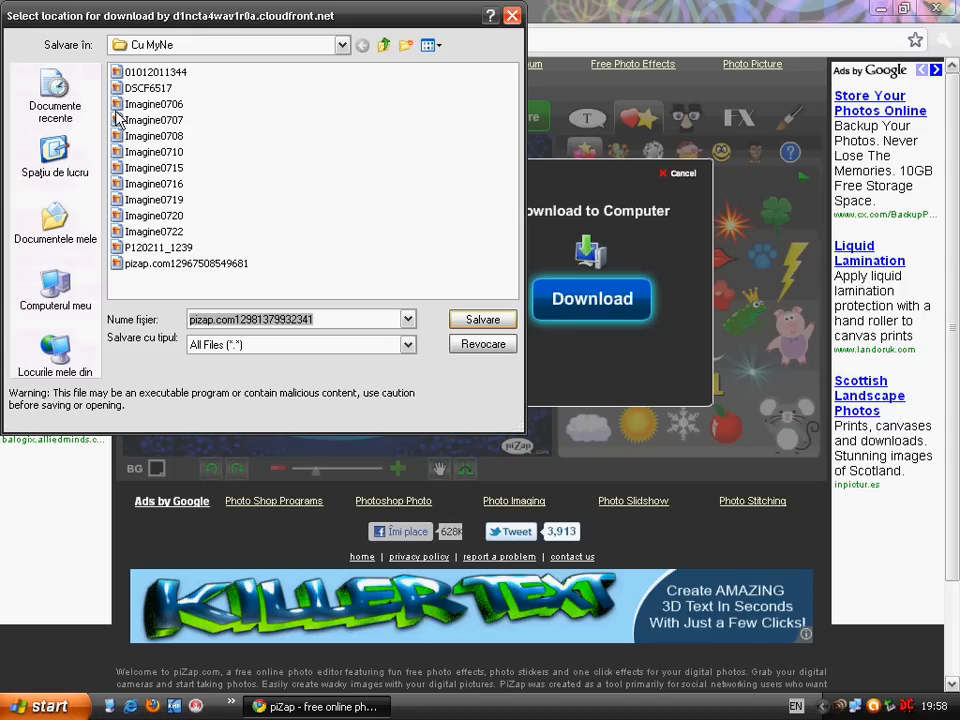
click(32, 172)
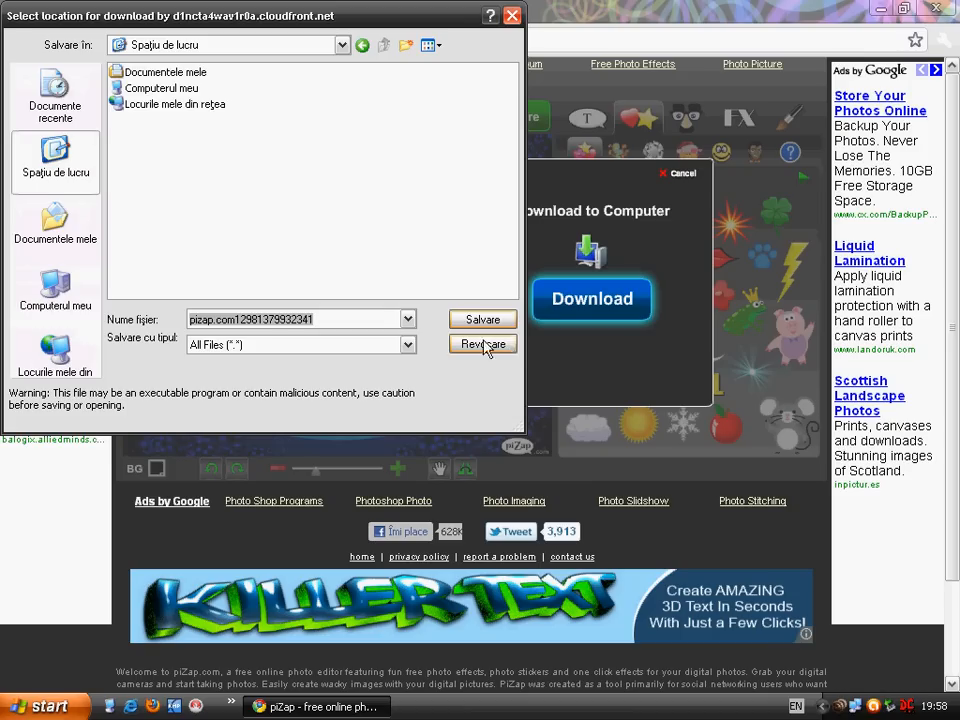
click(483, 319)
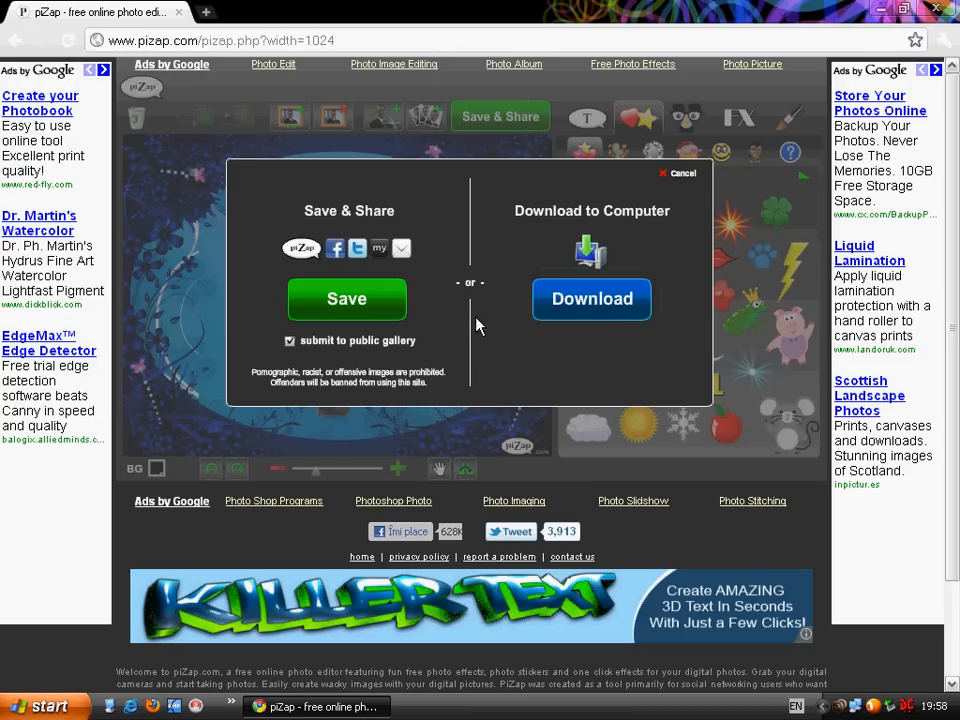
click(679, 174)
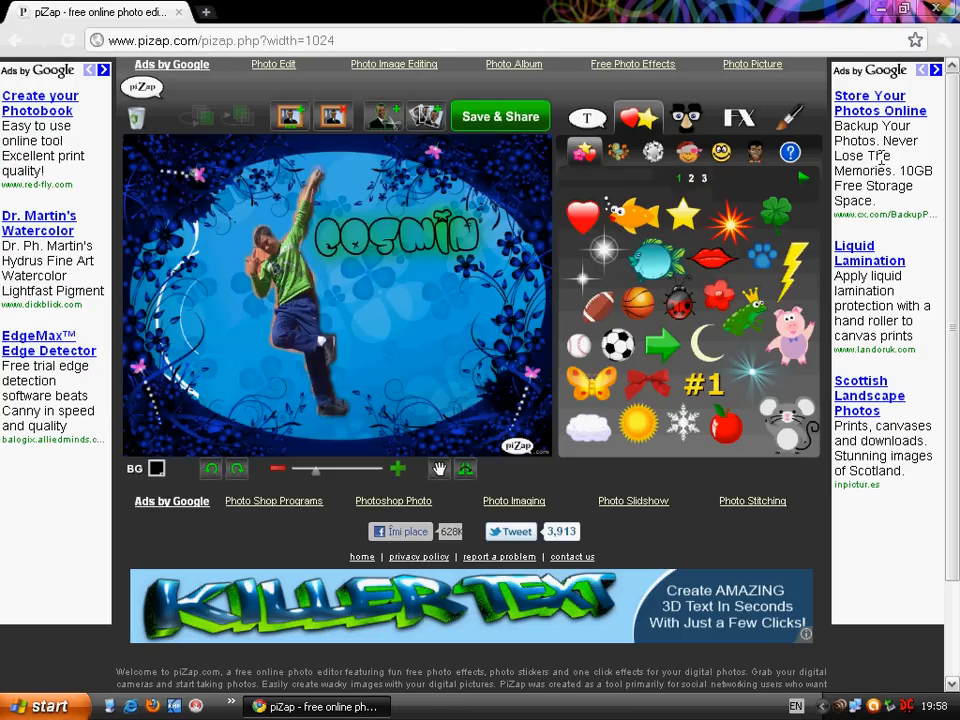
- Close the browser and check the downloaded picture from the desktop in the Windows image viewer
click(937, 9)
right_click(385, 245)
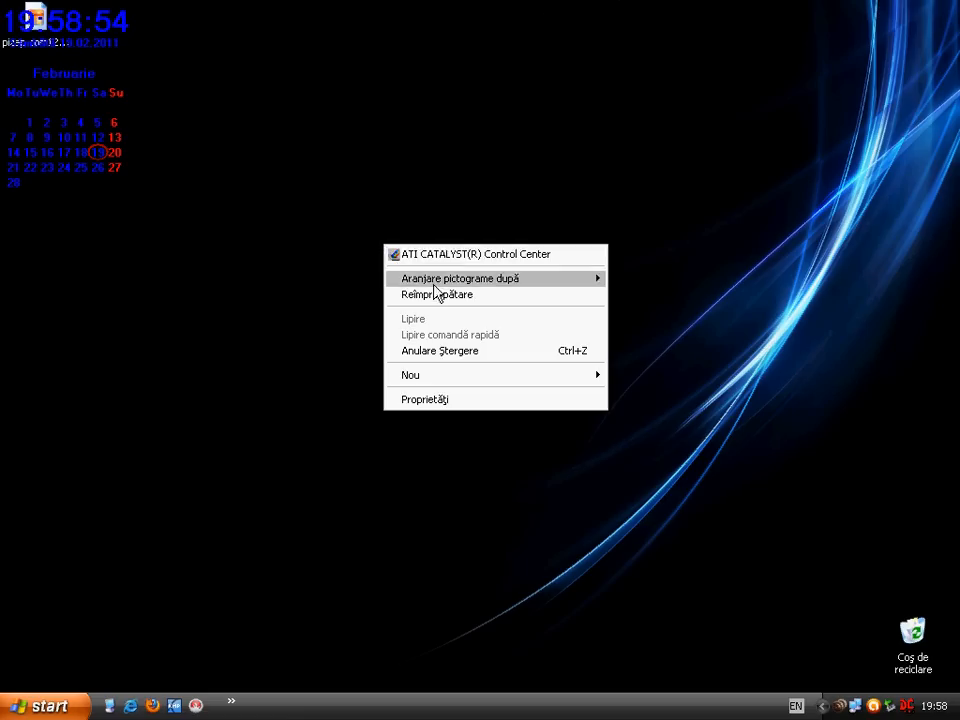
click(436, 294)
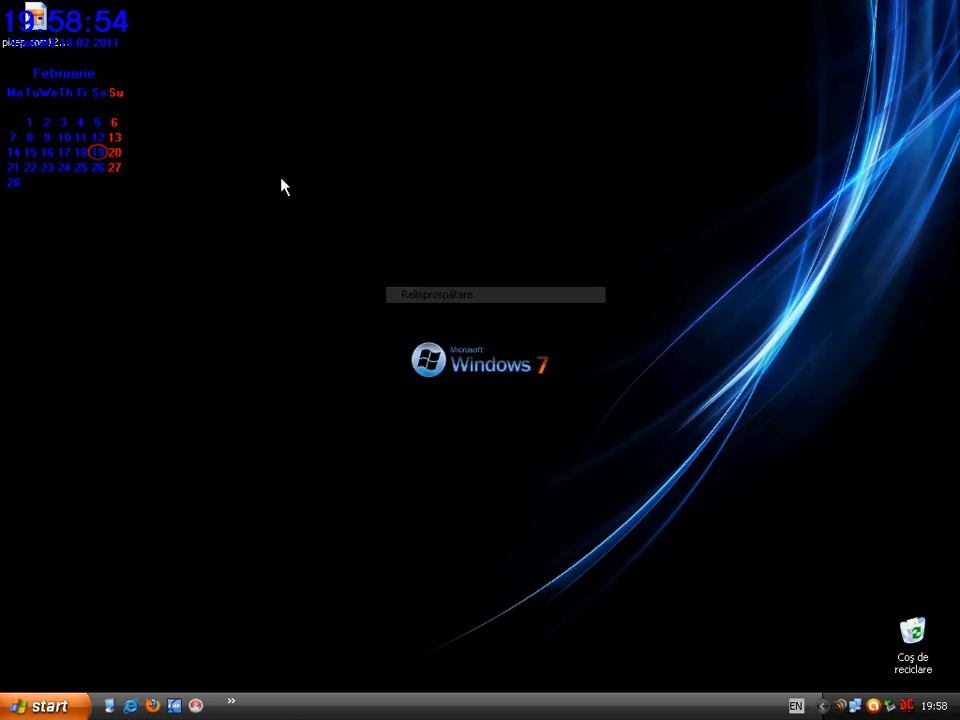
double_click(47, 20)
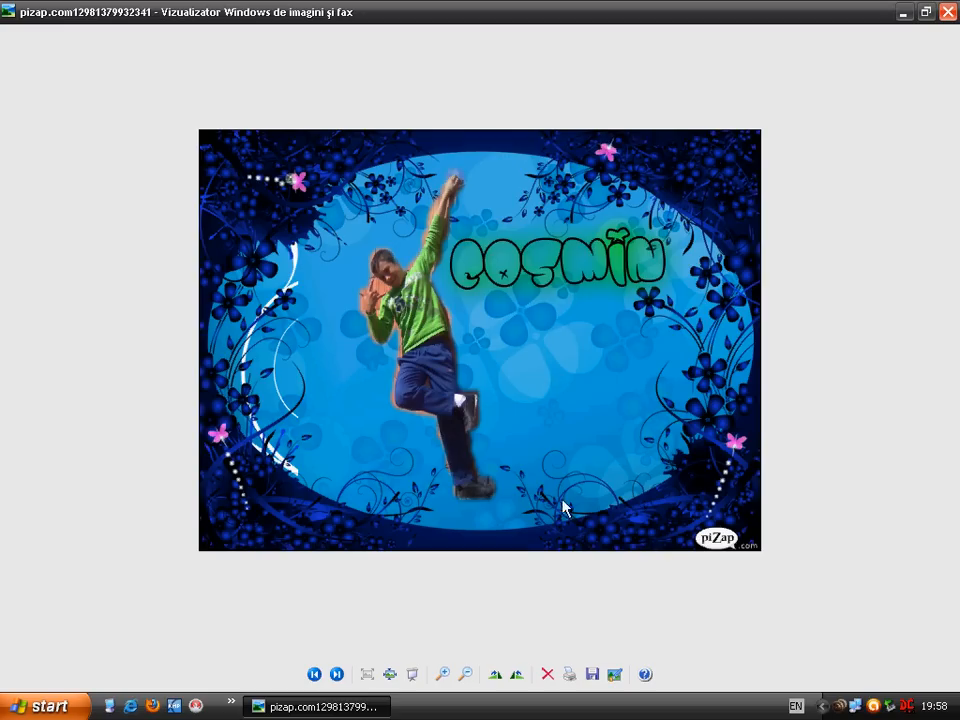
click(948, 13)
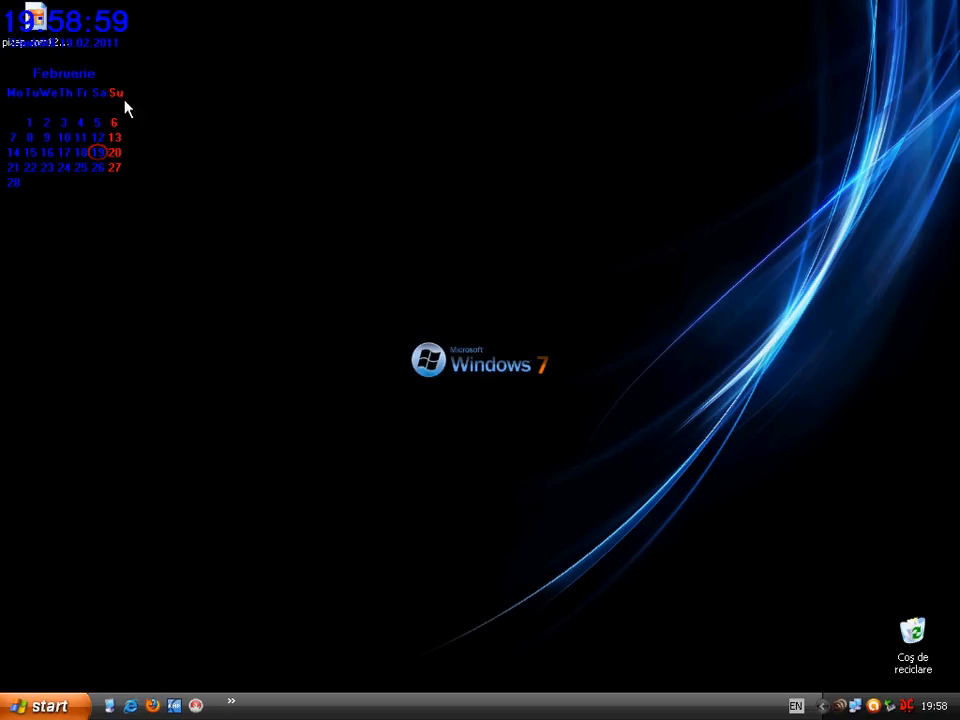
- Open the downloaded picture in Paint and cover the piZap logo in its corner with grey using the largest airbrush
right_click(30, 6)
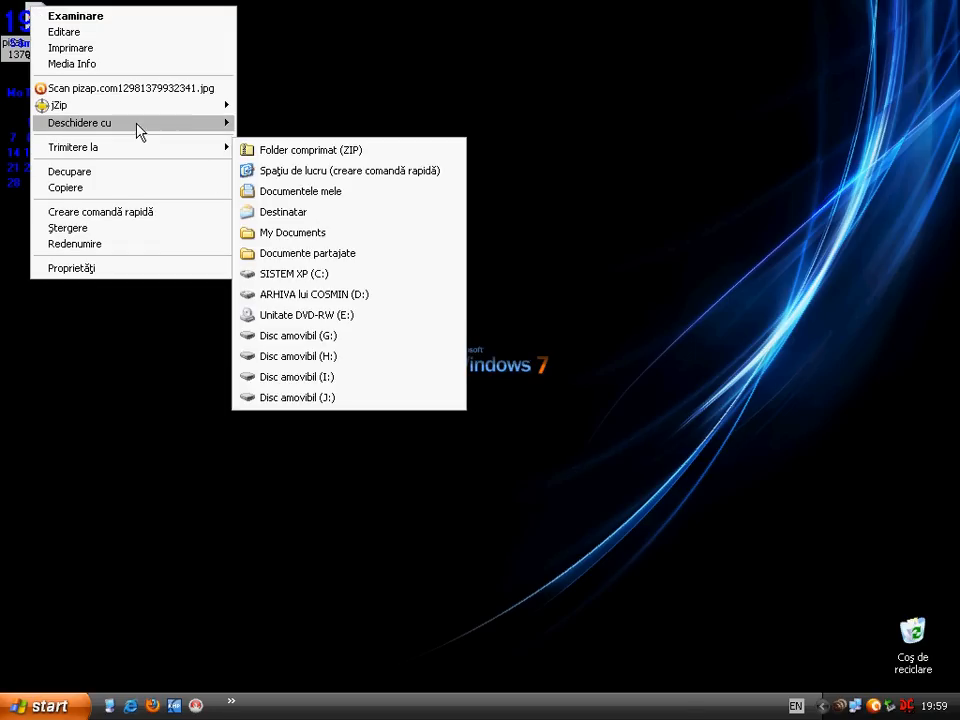
mouse_move(135, 123)
click(296, 146)
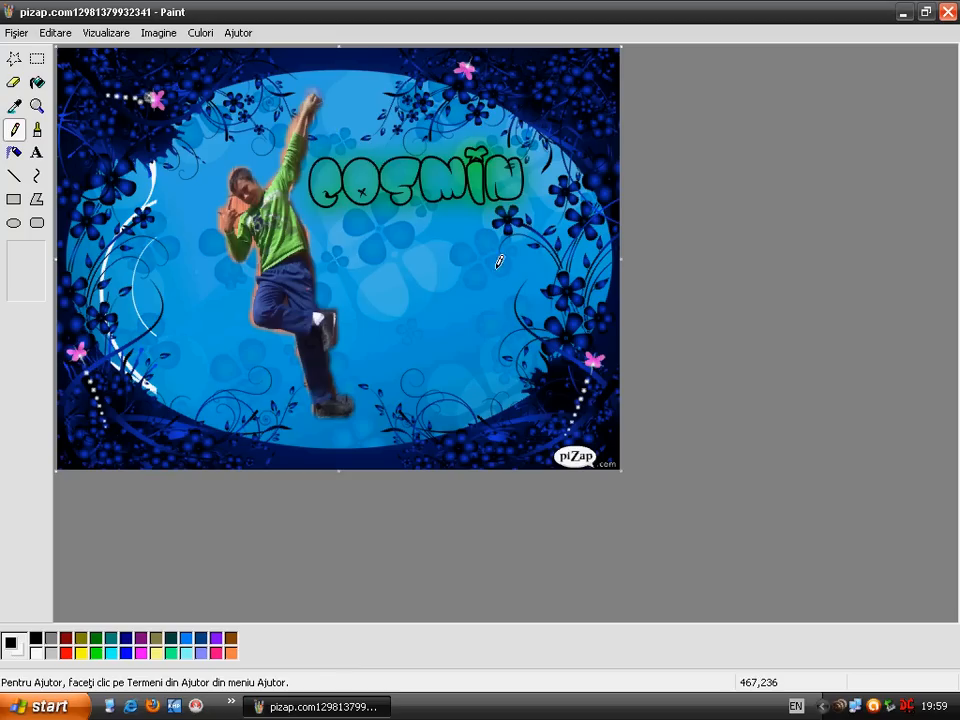
click(15, 152)
click(26, 286)
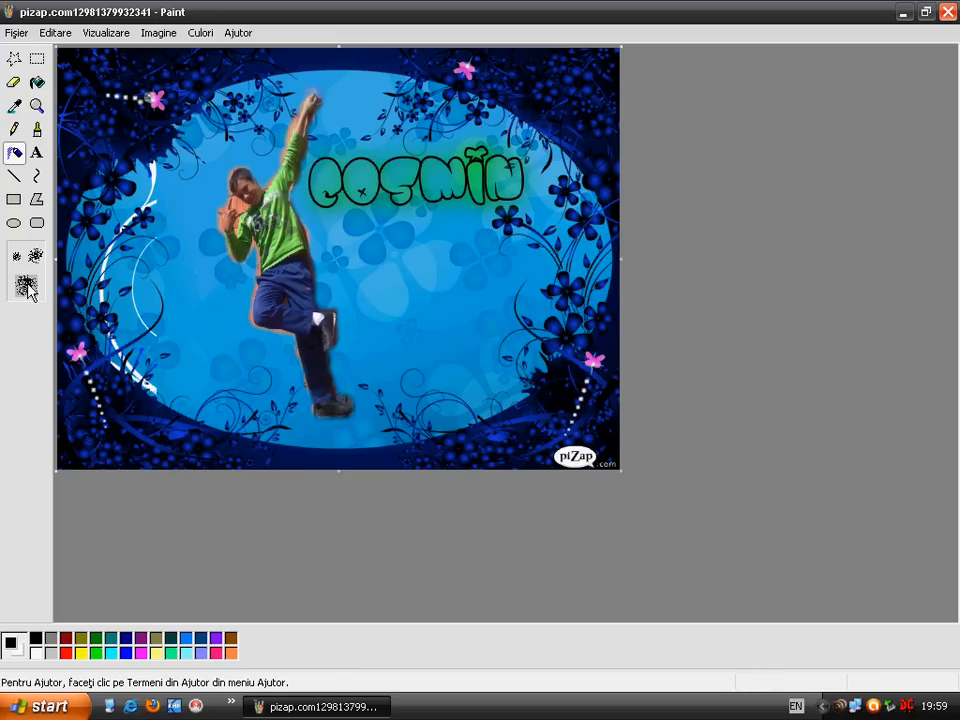
mouse_move(545, 438)
mouse_down()
mouse_move(577, 451)
mouse_move(566, 449)
mouse_move(620, 447)
mouse_move(566, 450)
mouse_move(634, 448)
mouse_up()
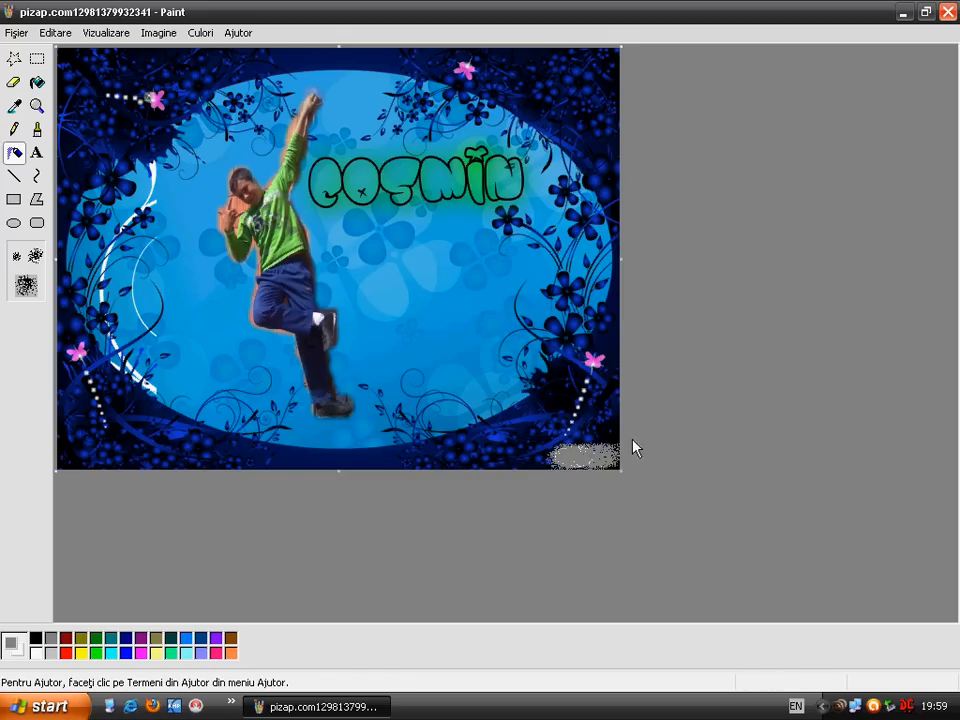
- Close Paint saving the changes to the picture and check the edited file in the Windows image viewer
click(947, 12)
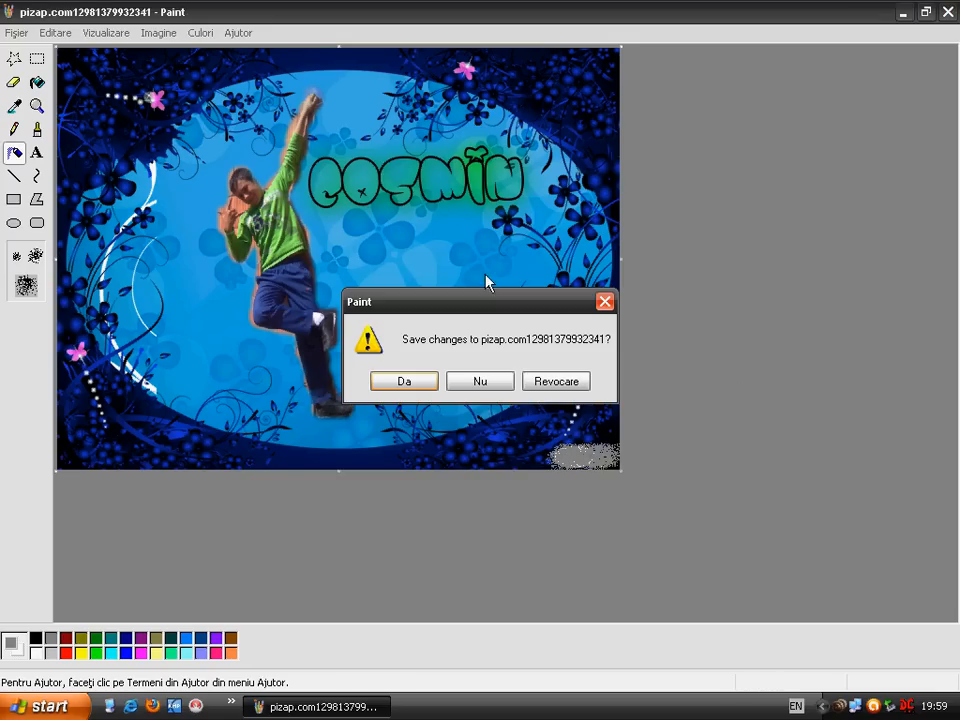
click(420, 382)
double_click(35, 18)
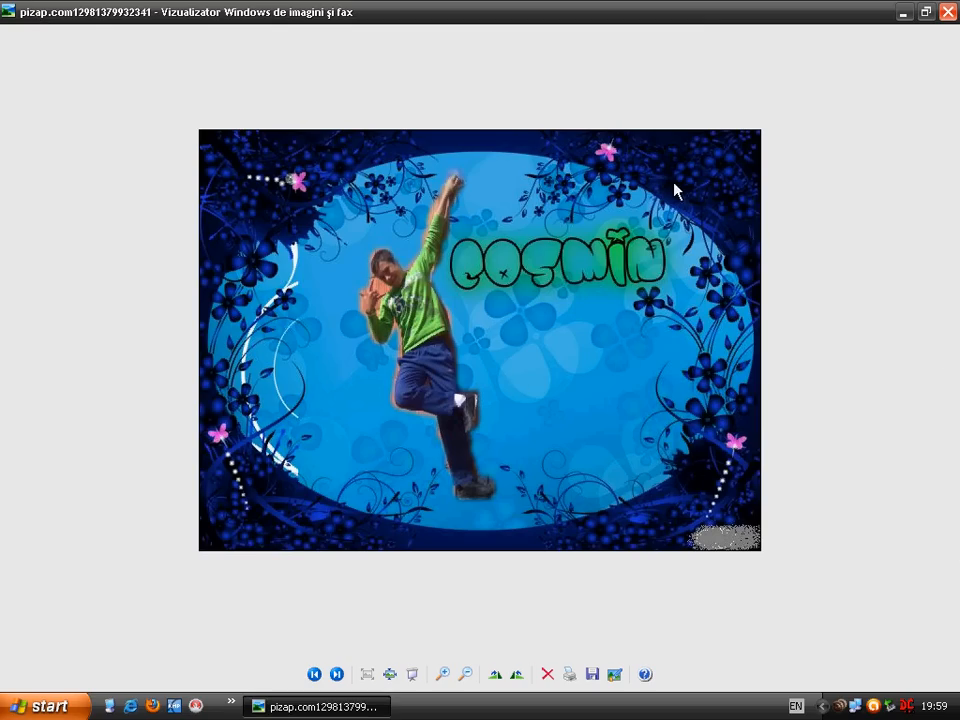
click(949, 12)
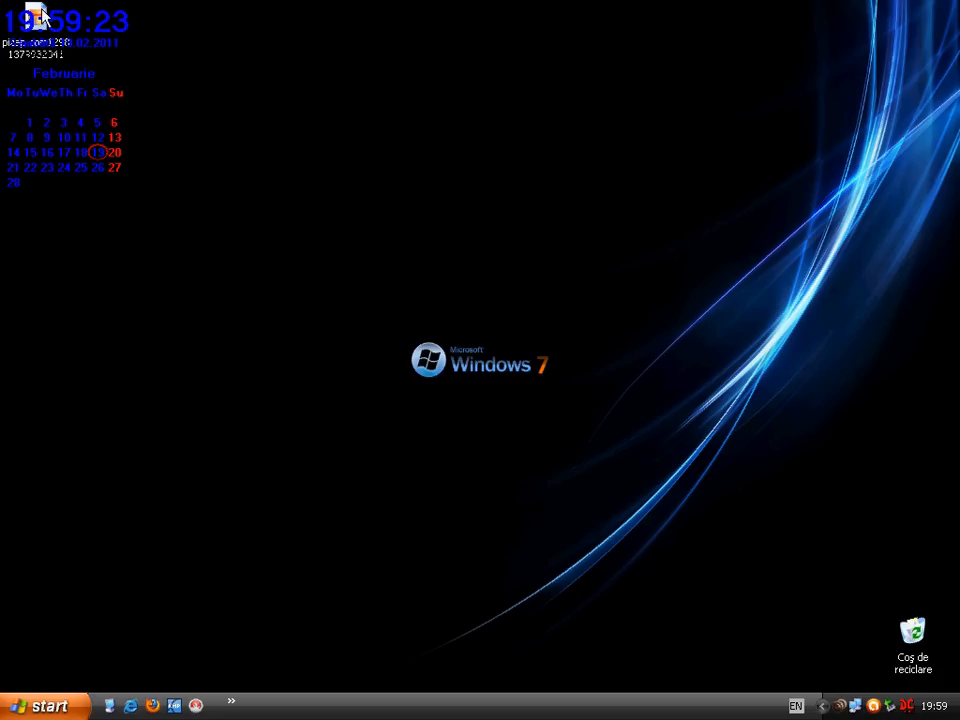
- Move the picture file from the desktop to the recycle bin and refresh the desktop
drag(35, 18, 918, 646)
right_click(455, 341)
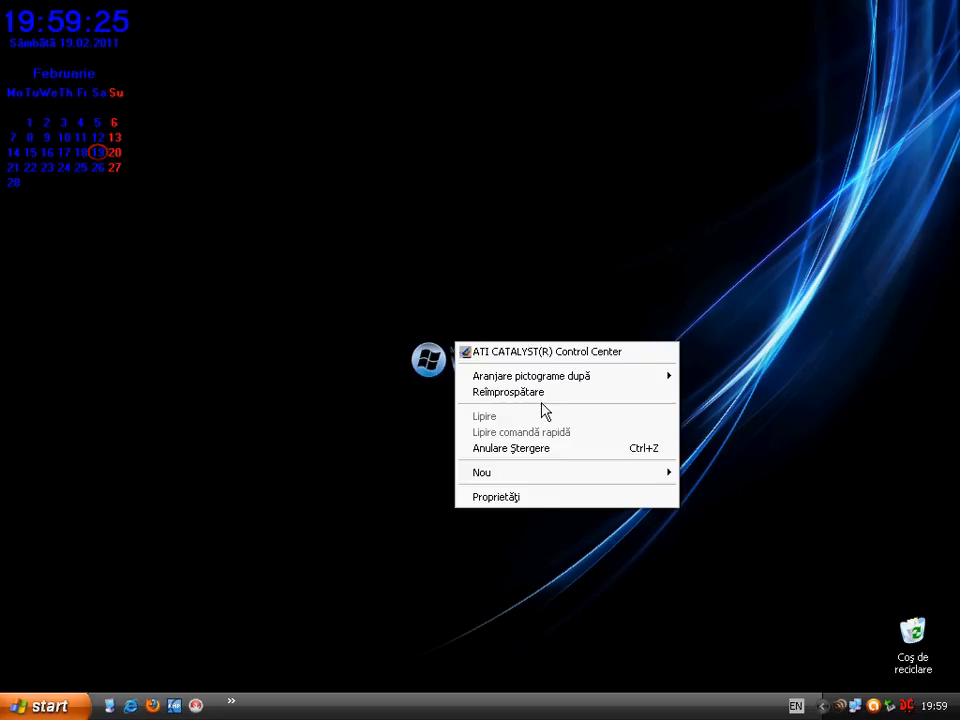
click(540, 398)
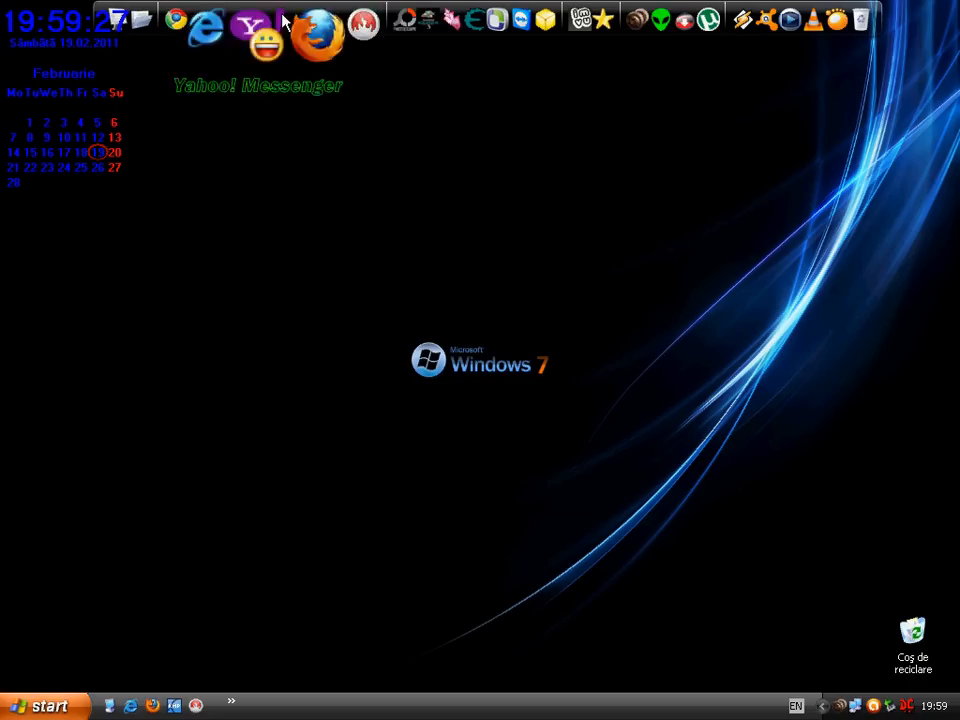